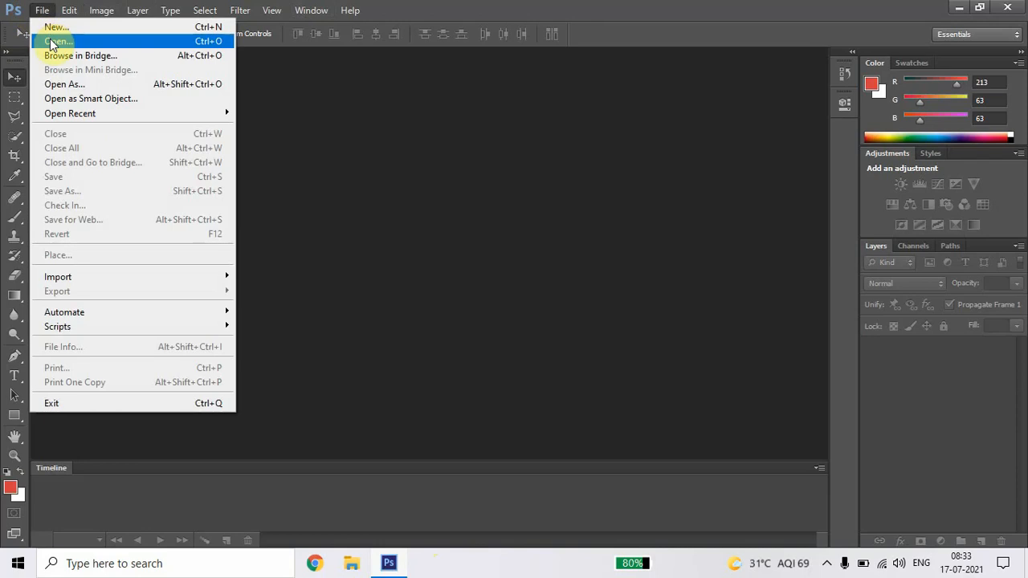
Step: Open the image wp3788029 from the Wallpaper folder
click(57, 41)
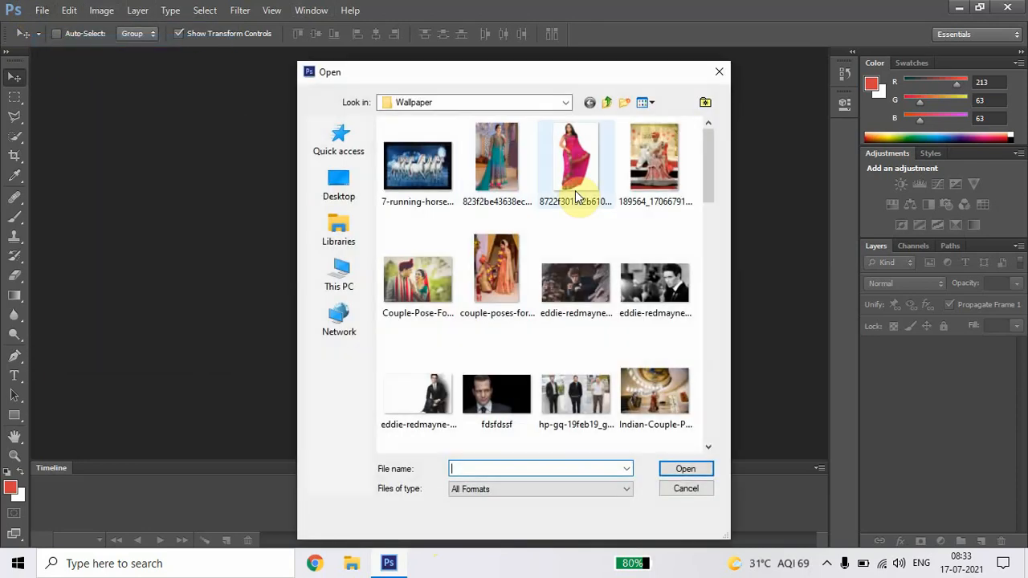
click(663, 186)
scroll(672, 227, down, 10)
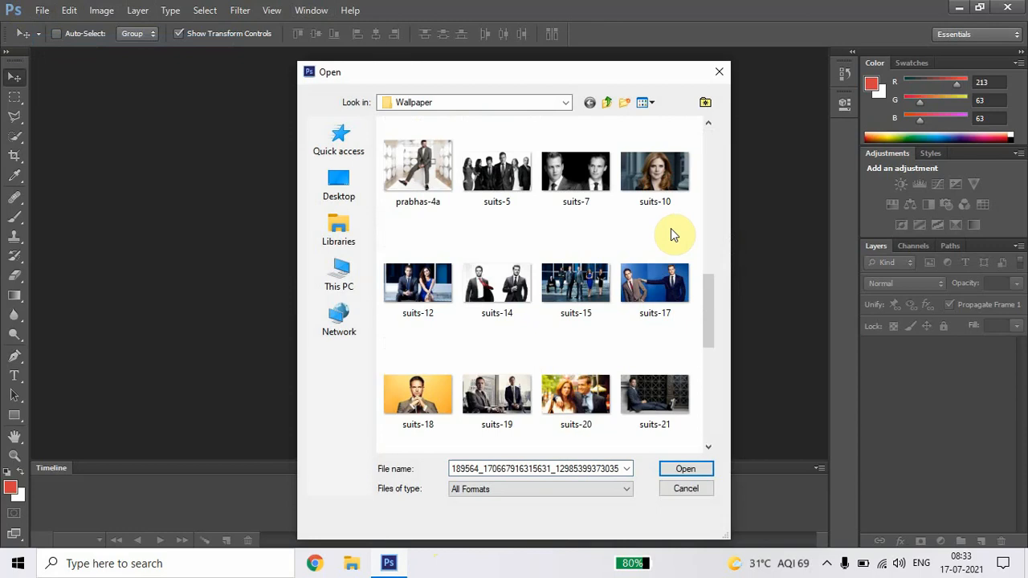
scroll(671, 228, down, 2)
scroll(670, 228, down, 3)
scroll(670, 228, down, 1)
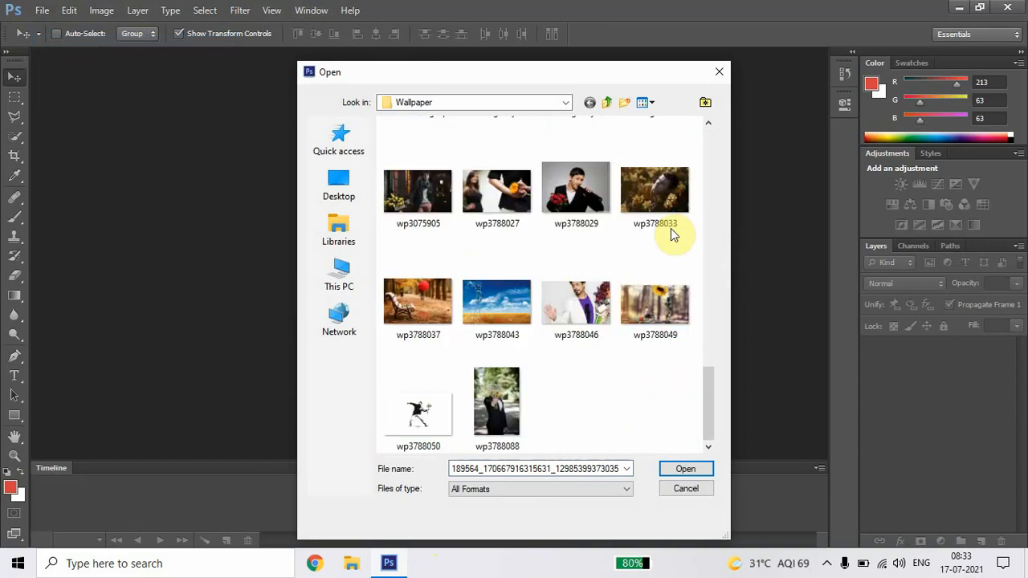
click(599, 196)
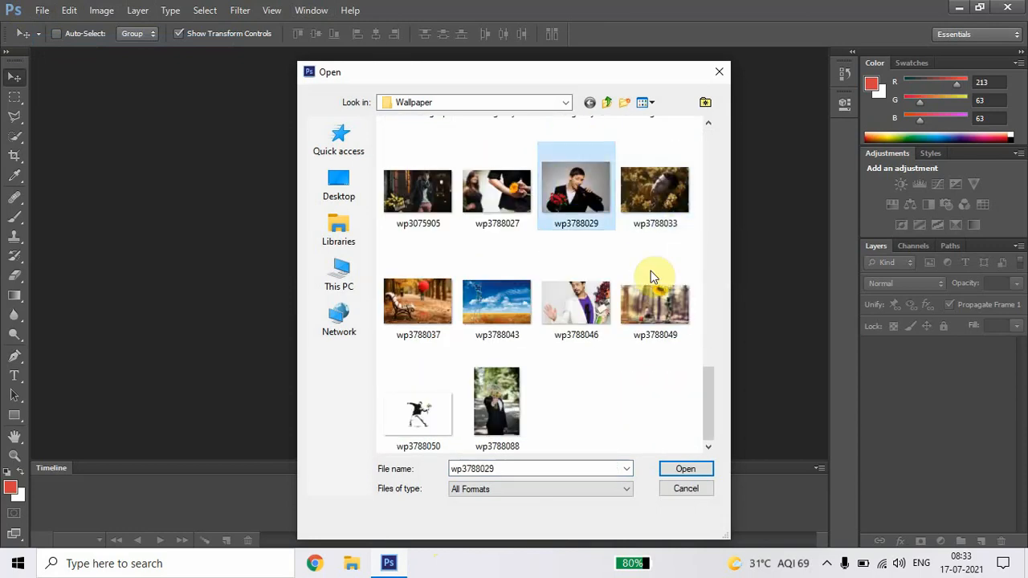
click(680, 473)
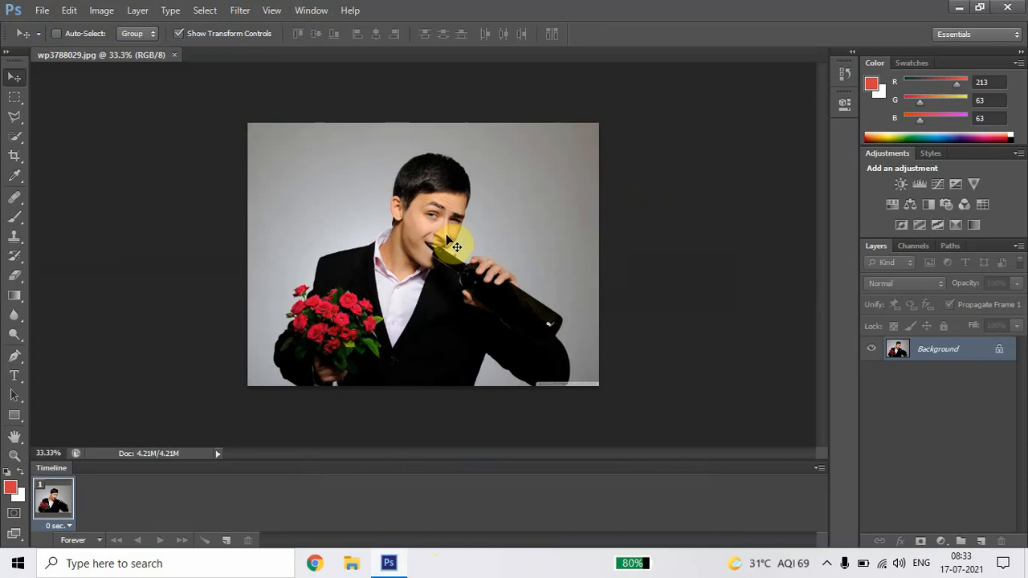
Step: Copy the entire photo, close its file, and paste it into a new white 1400 × 1050 pixel document
key(ctrl+a)
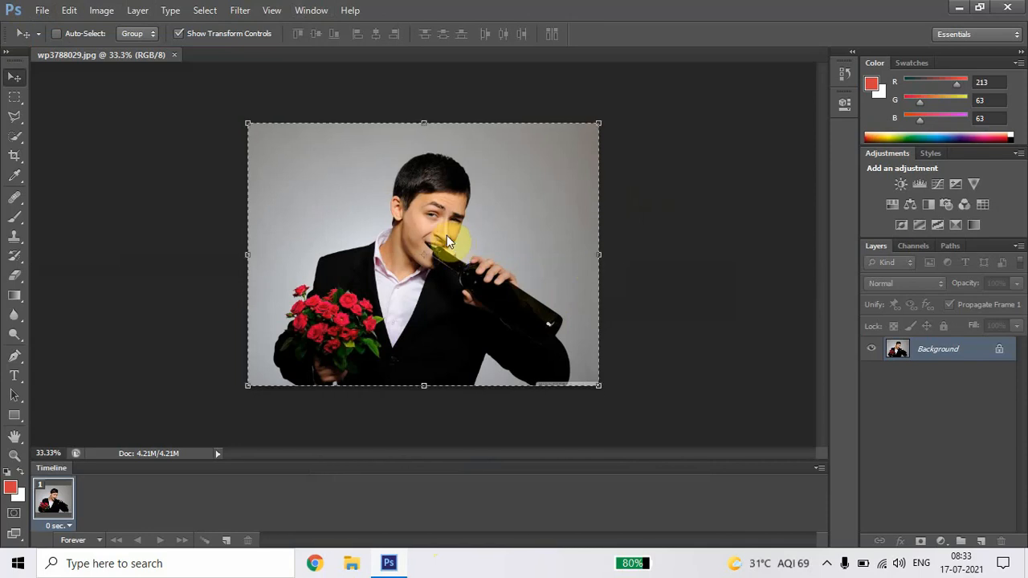
click(175, 56)
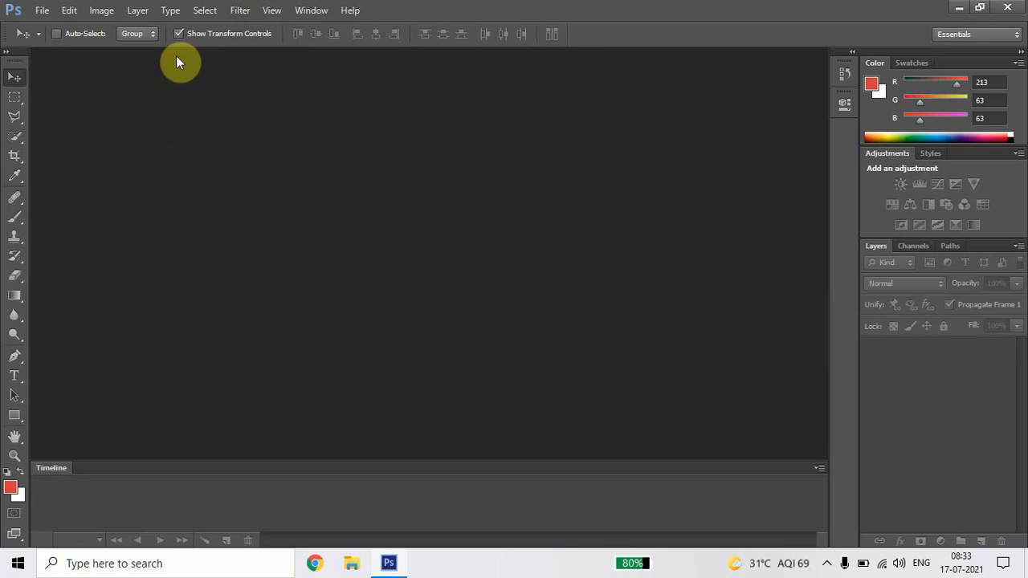
key(ctrl+n)
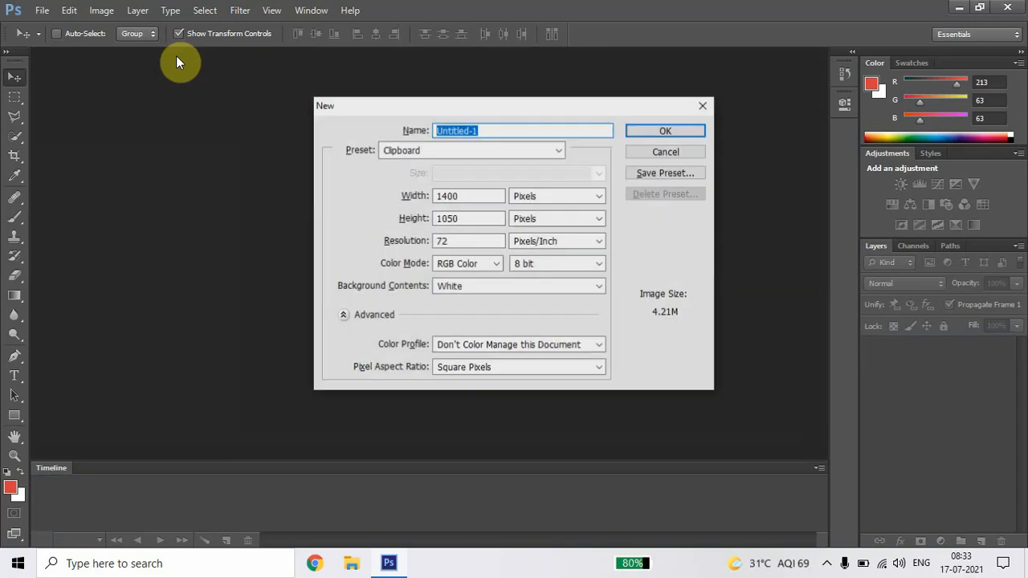
click(695, 133)
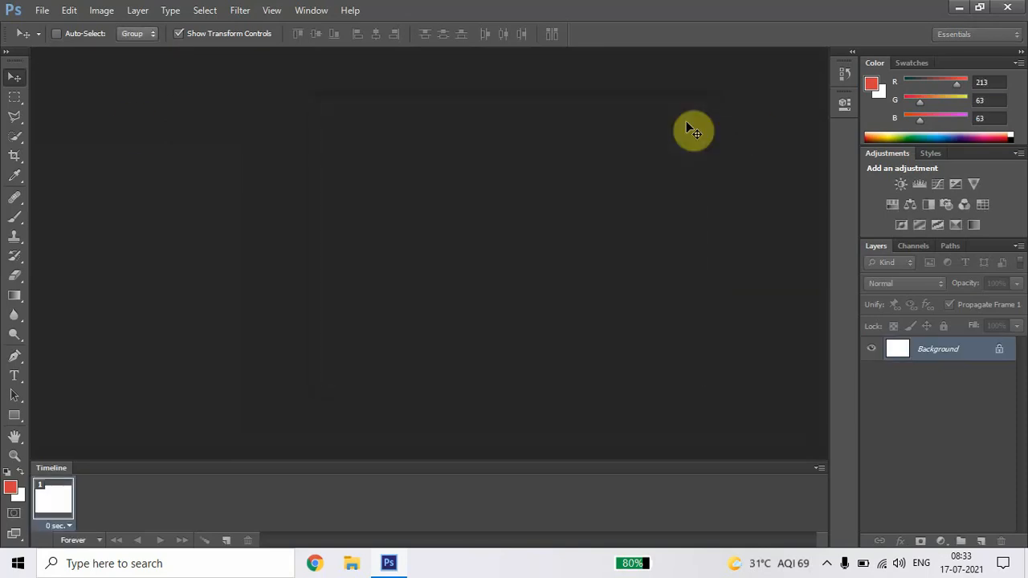
key(ctrl+v)
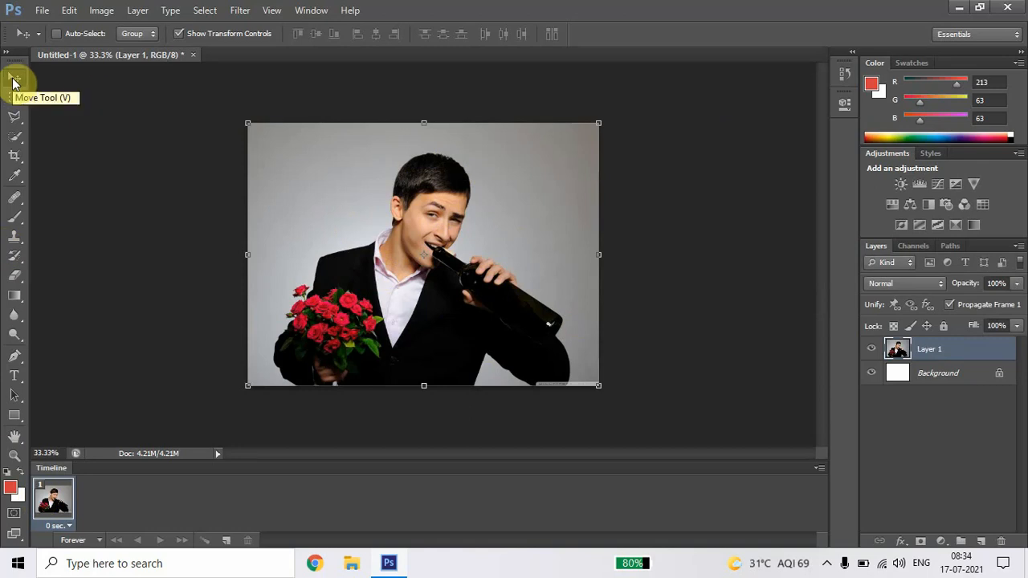
Step: Try shifting the photo on Layer 1 with the Move tool, switching between the Background layer and Layer 1
drag(390, 290, 346, 268)
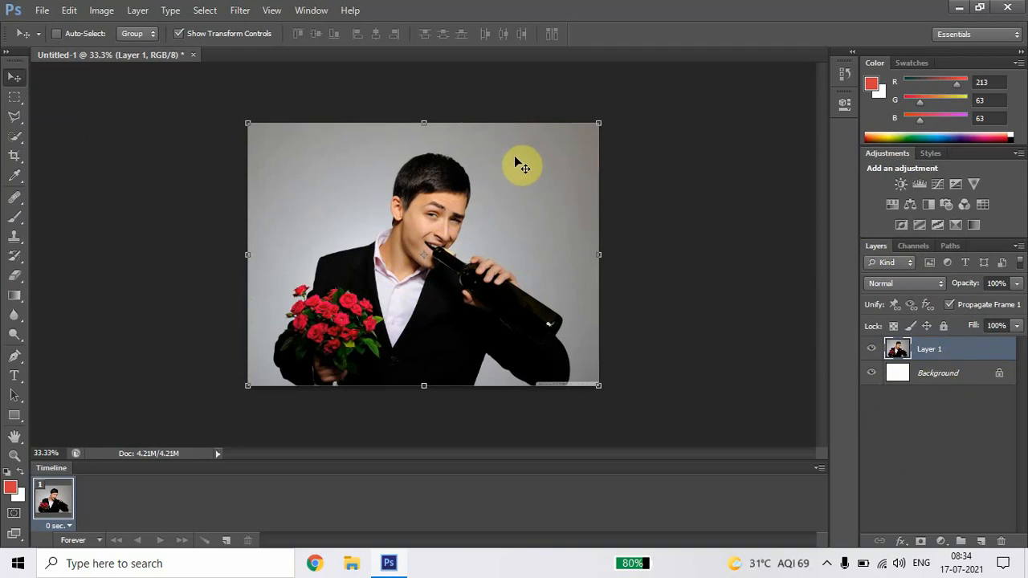
click(935, 375)
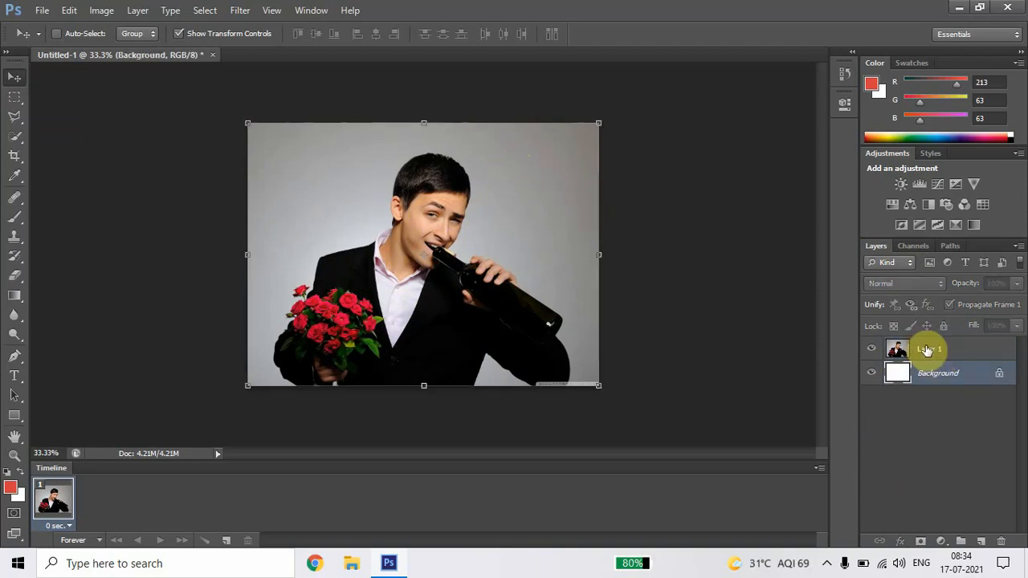
click(927, 350)
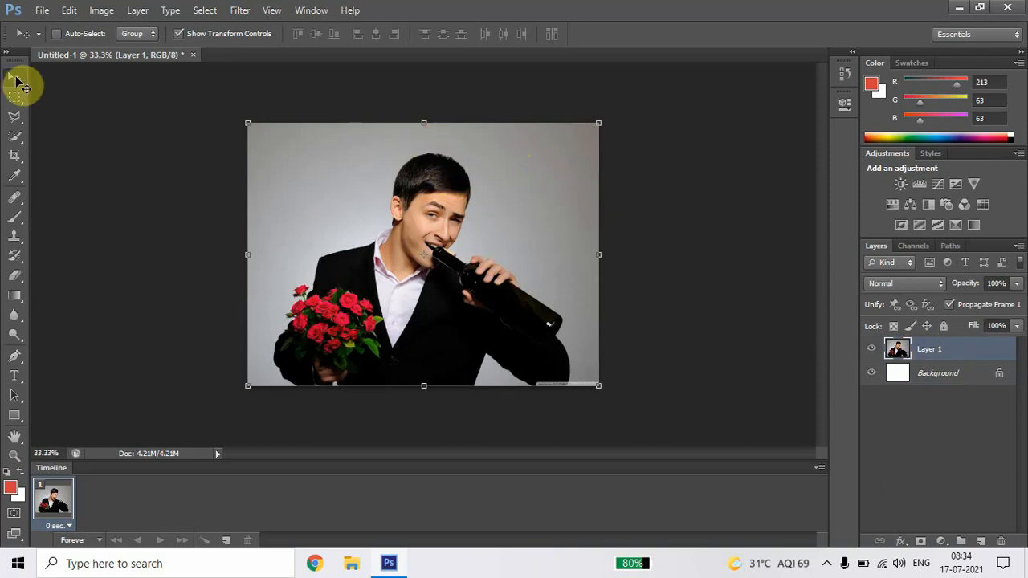
mouse_move(333, 190)
mouse_down()
mouse_move(395, 218)
mouse_move(328, 201)
mouse_up()
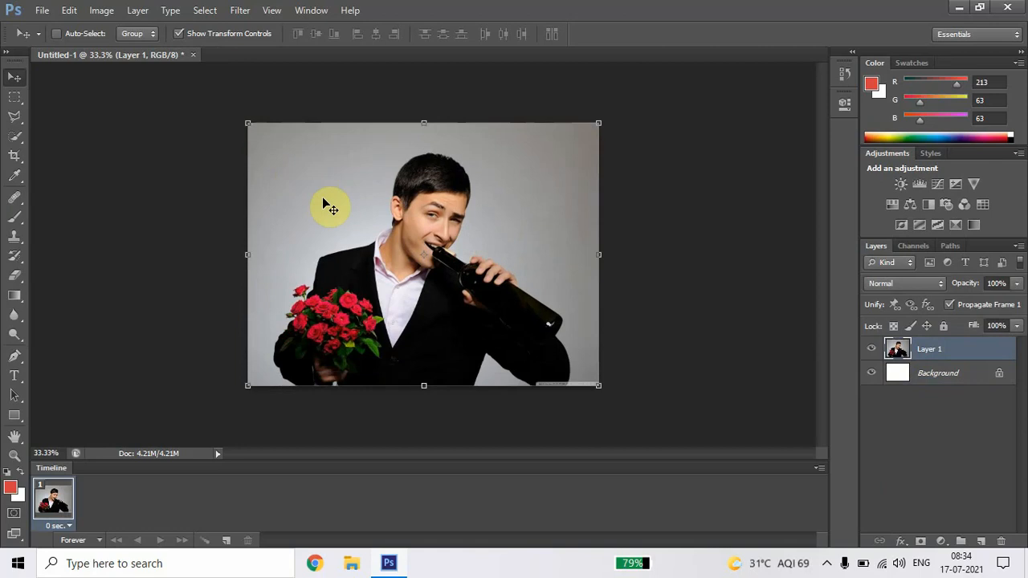
Step: Select the man's head and shoulders with the Rectangular Marquee tool and copy that area onto a new layer
click(23, 110)
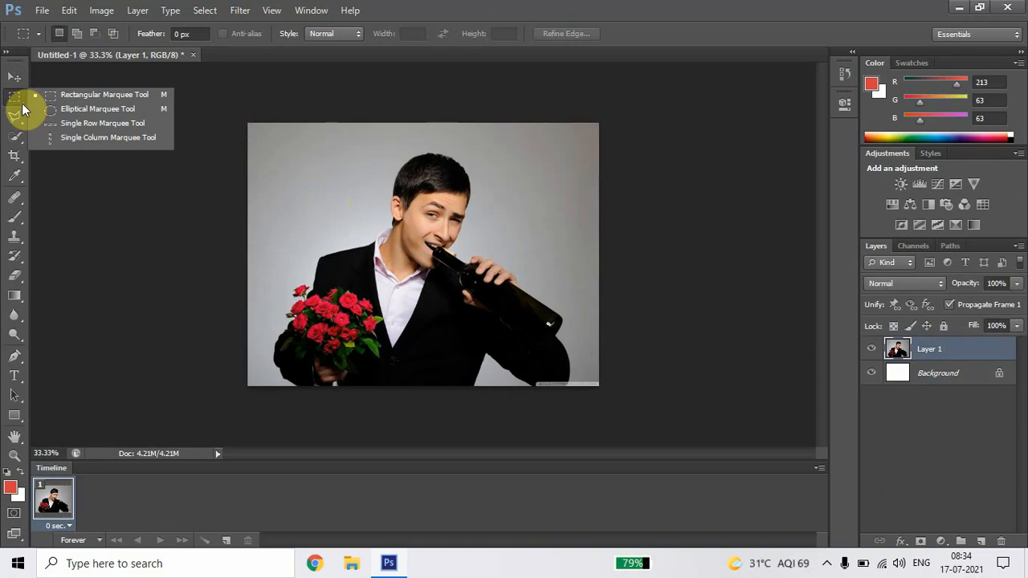
click(106, 96)
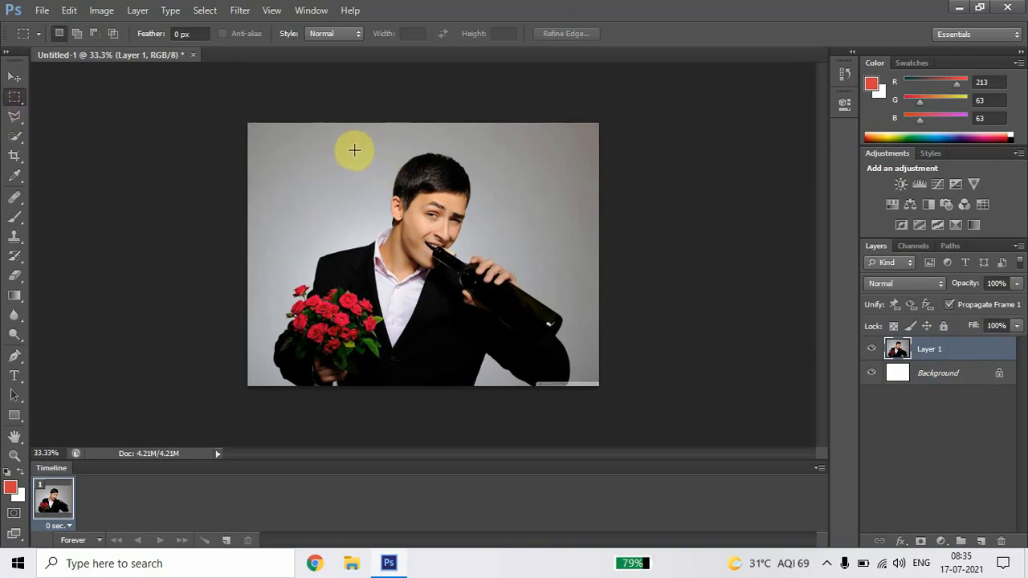
drag(354, 149, 500, 286)
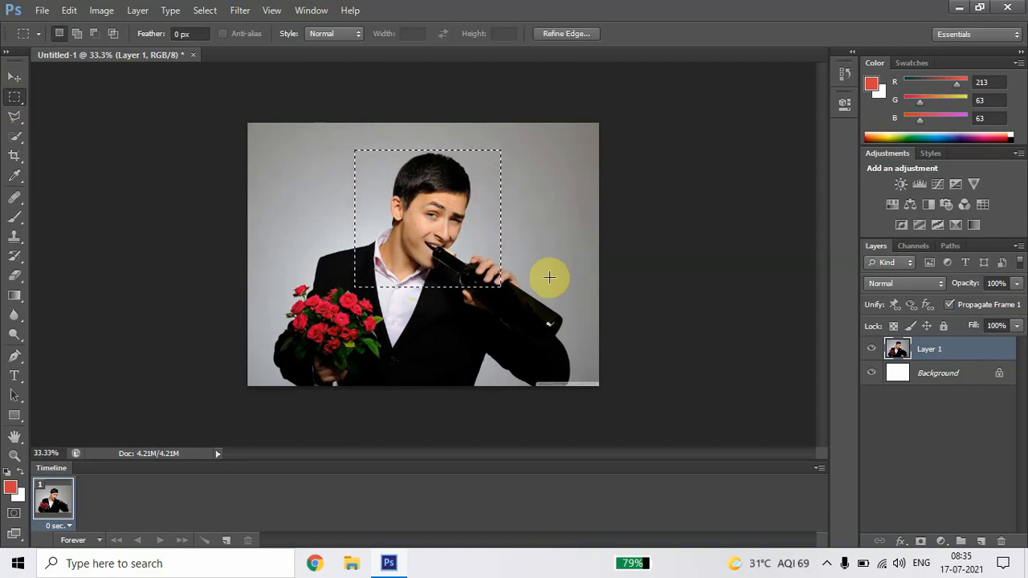
key(ctrl+j)
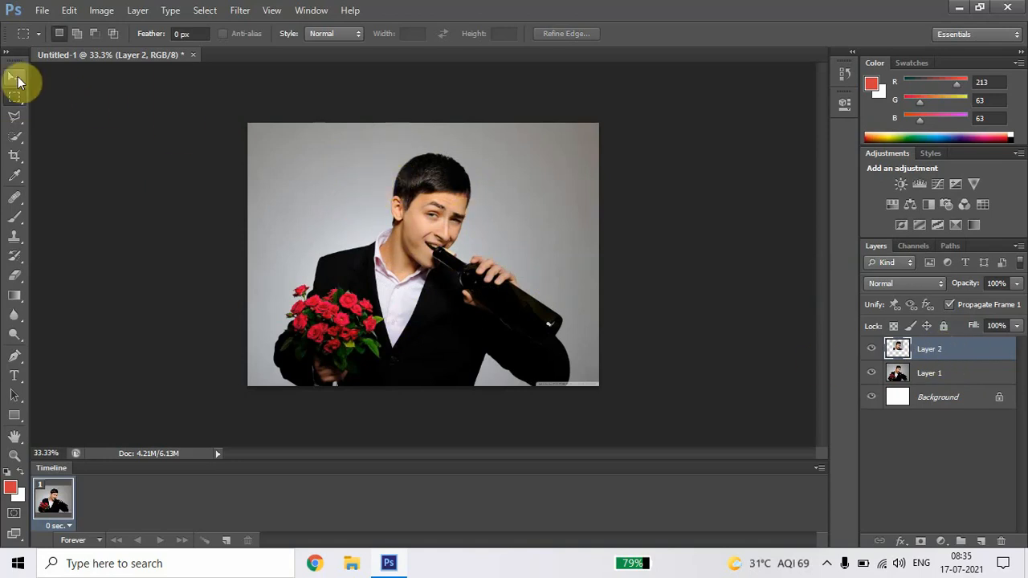
Step: Move the copied head layer to the photo's upper-right corner and back over the man with the Move tool
click(15, 77)
drag(397, 181, 491, 156)
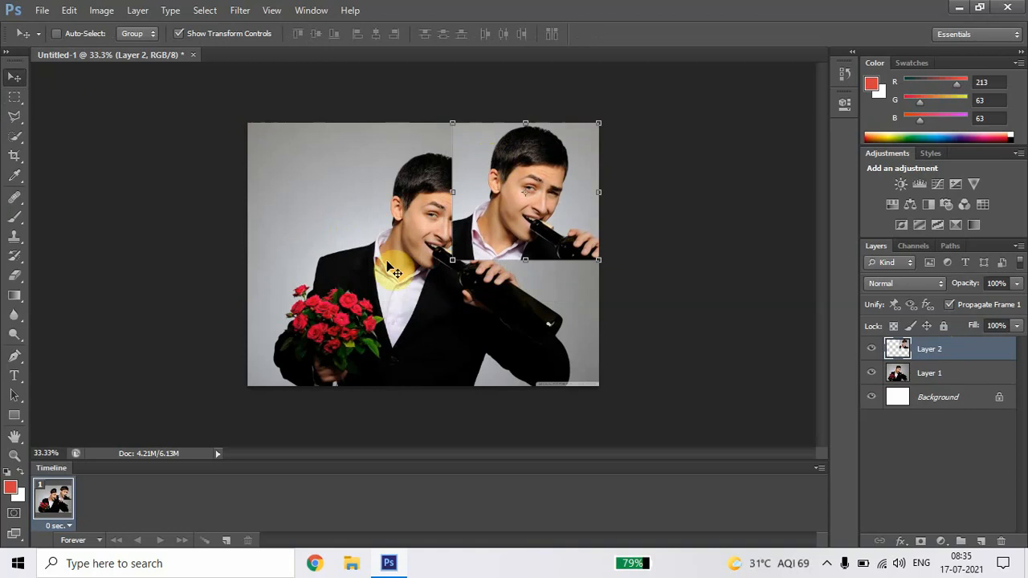
drag(582, 186, 408, 171)
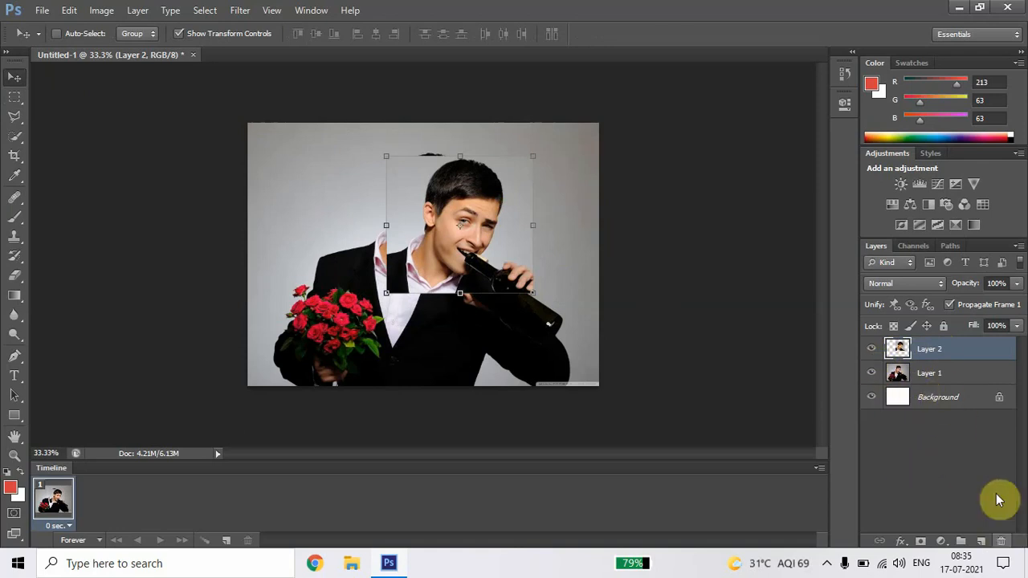
Step: Delete Layer 2, which holds the copied head area
click(932, 374)
click(935, 395)
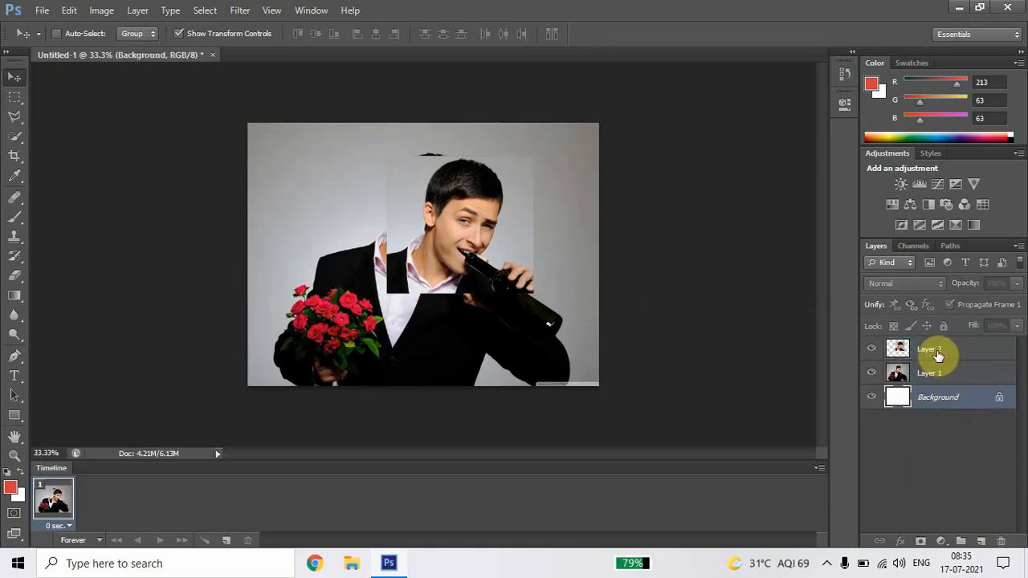
click(938, 350)
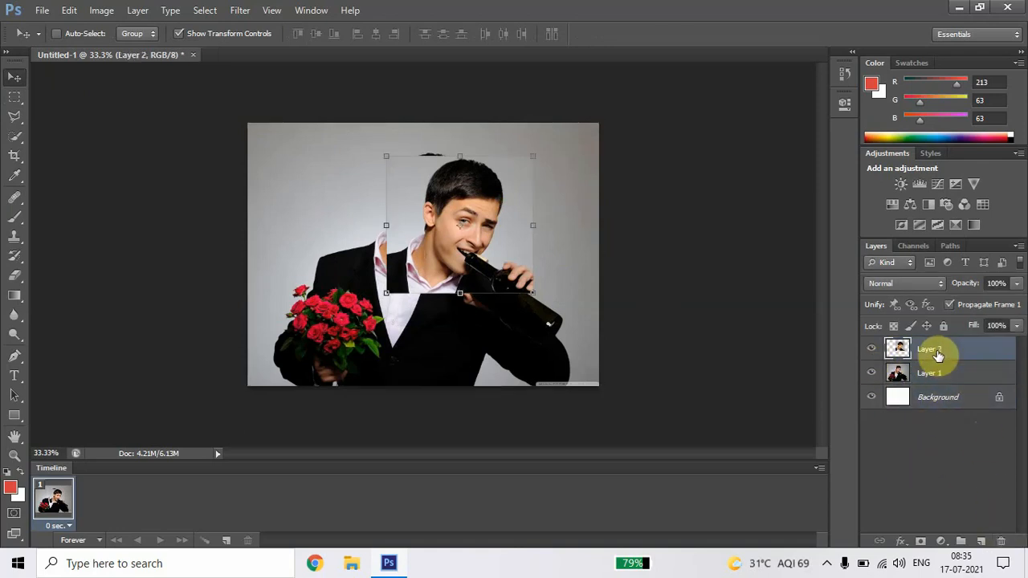
click(1001, 542)
click(452, 222)
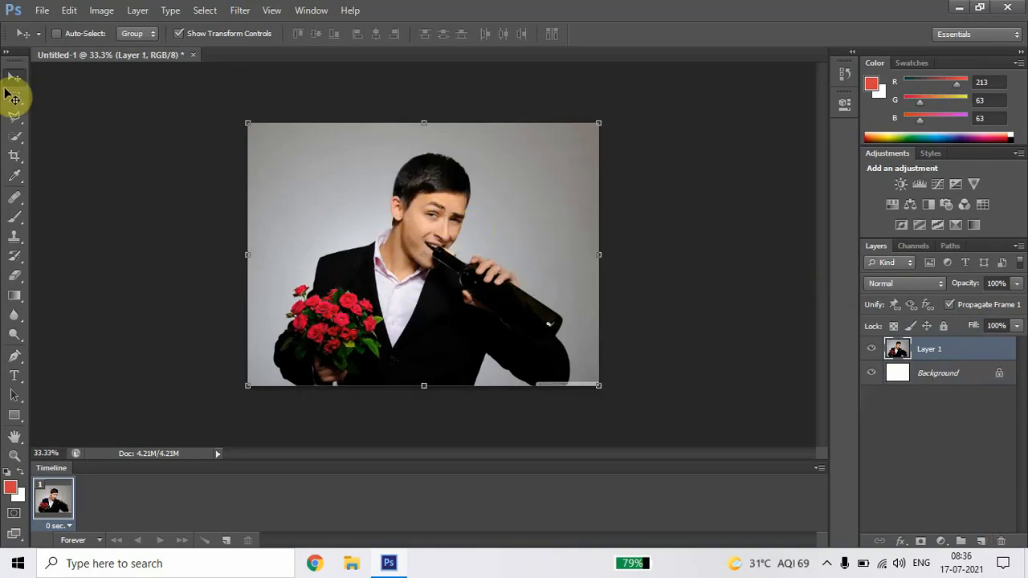
Step: Select the man's head and shoulders with the Rectangular Marquee tool and copy the area into a new 658 × 600 pixel document
click(16, 98)
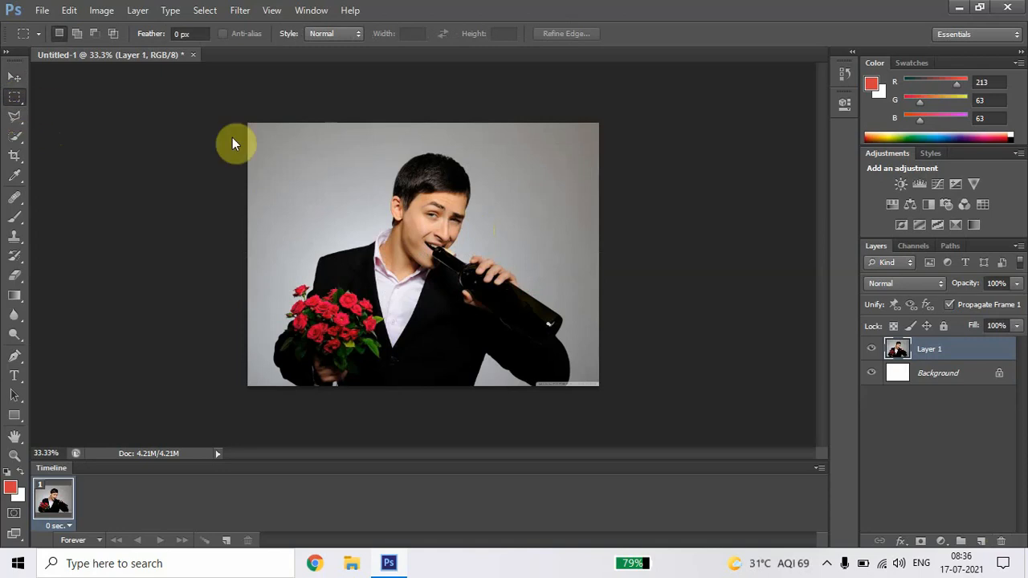
drag(350, 146, 515, 297)
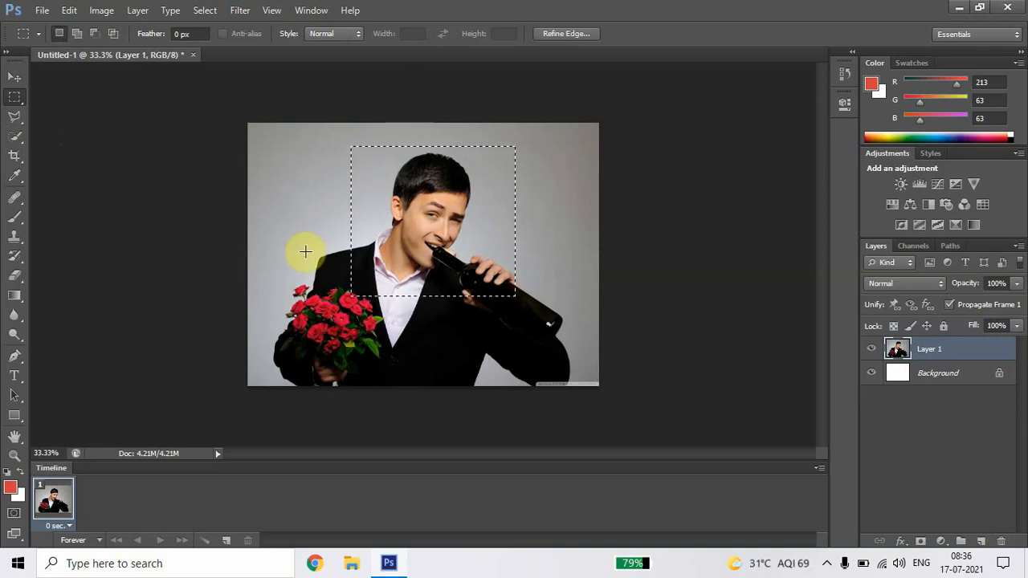
key(ctrl+n)
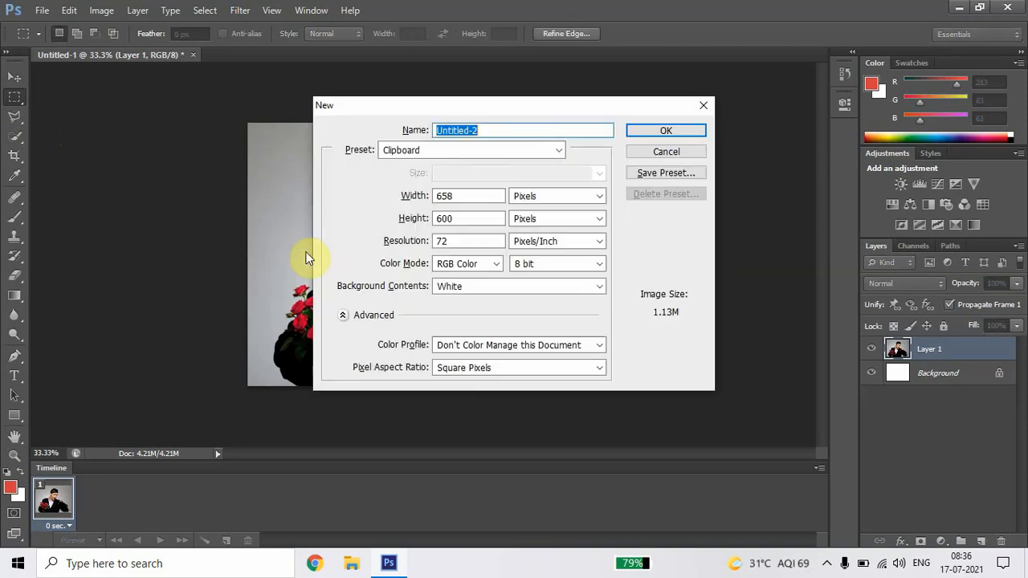
key(Return)
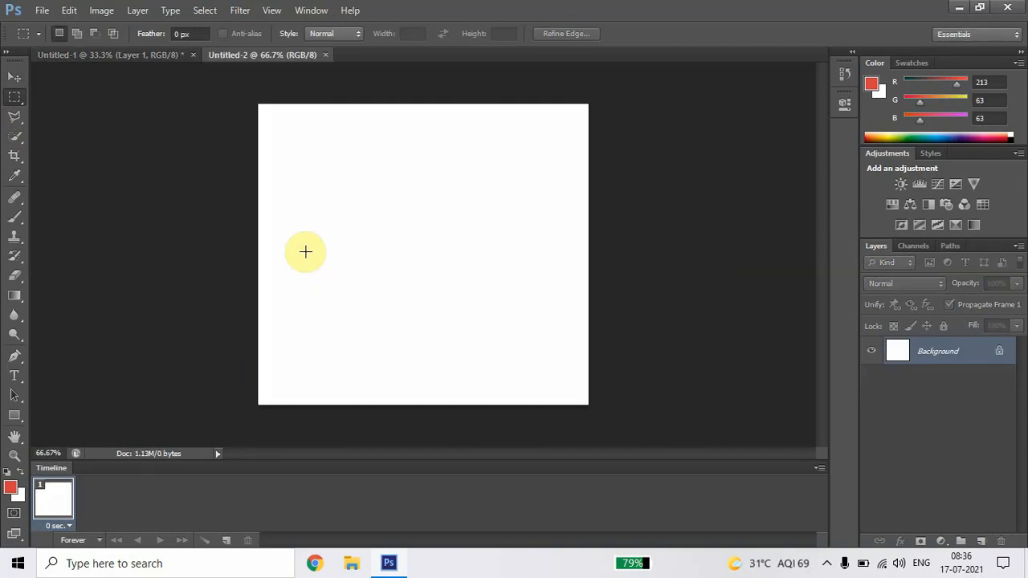
key(ctrl+v)
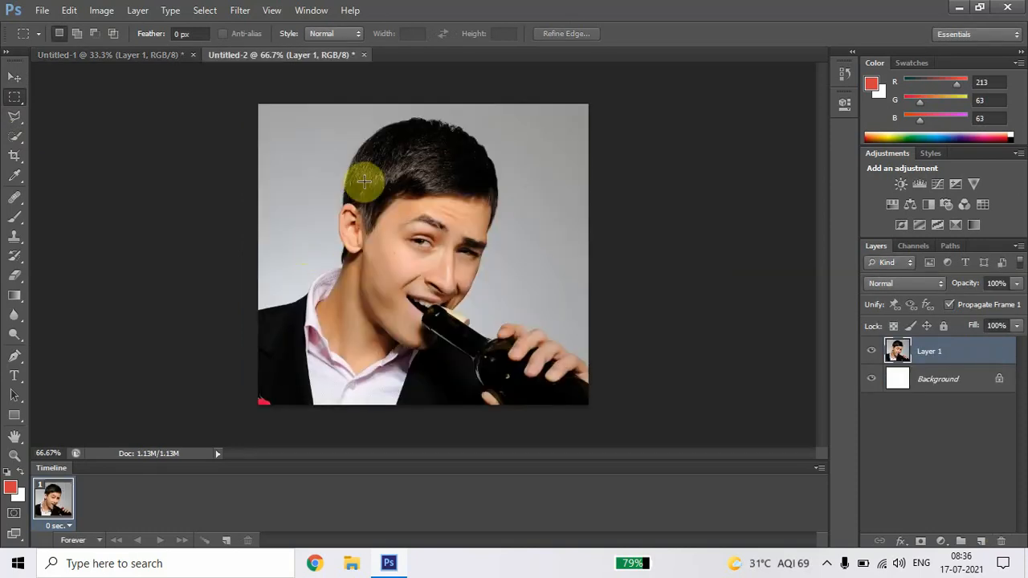
Step: Activate the Move tool and compare the original photo document with the new head crop document
click(15, 78)
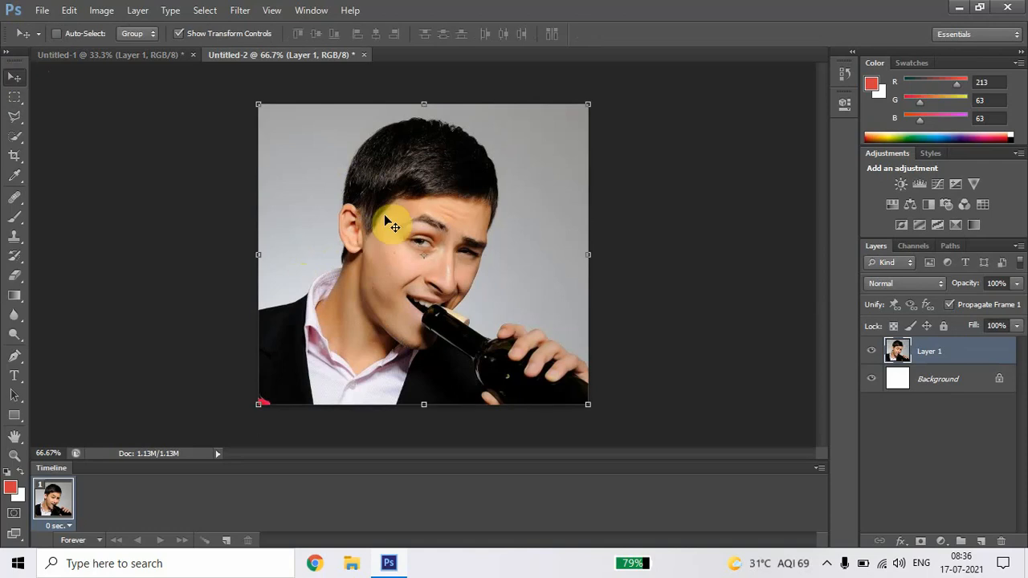
drag(263, 64, 126, 56)
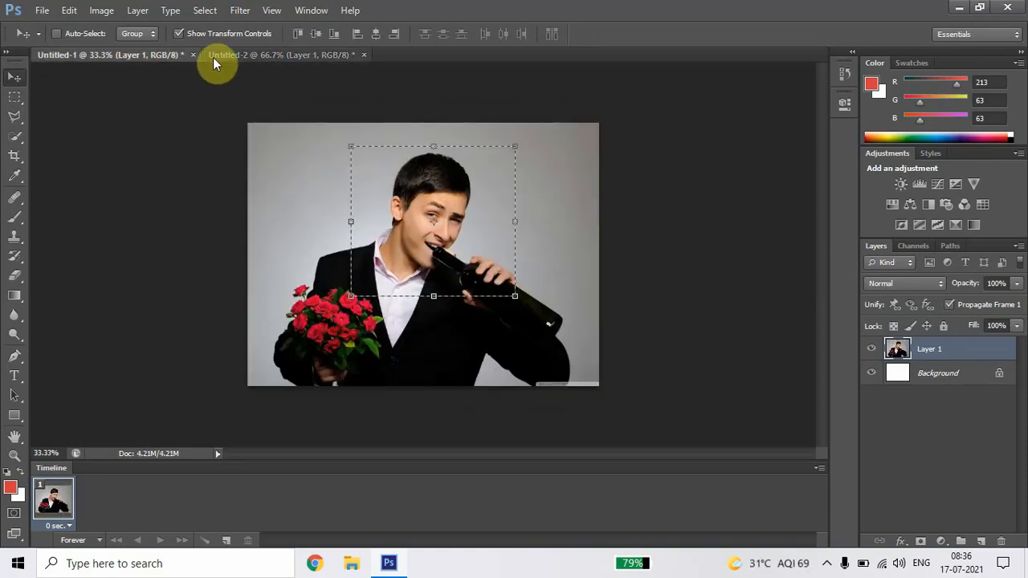
click(278, 58)
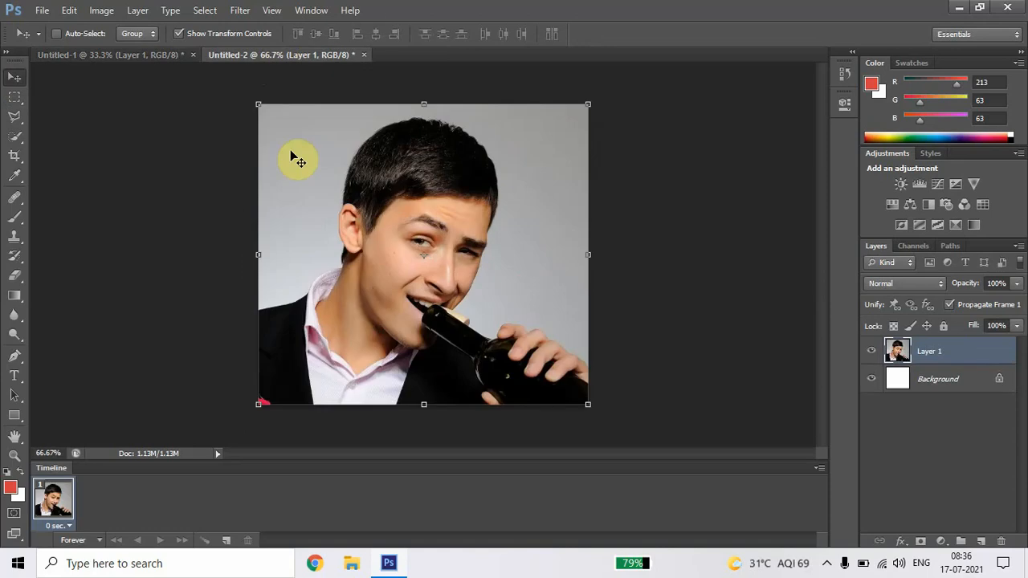
Step: Close the Untitled-2 and Untitled-1 documents without saving changes
click(364, 56)
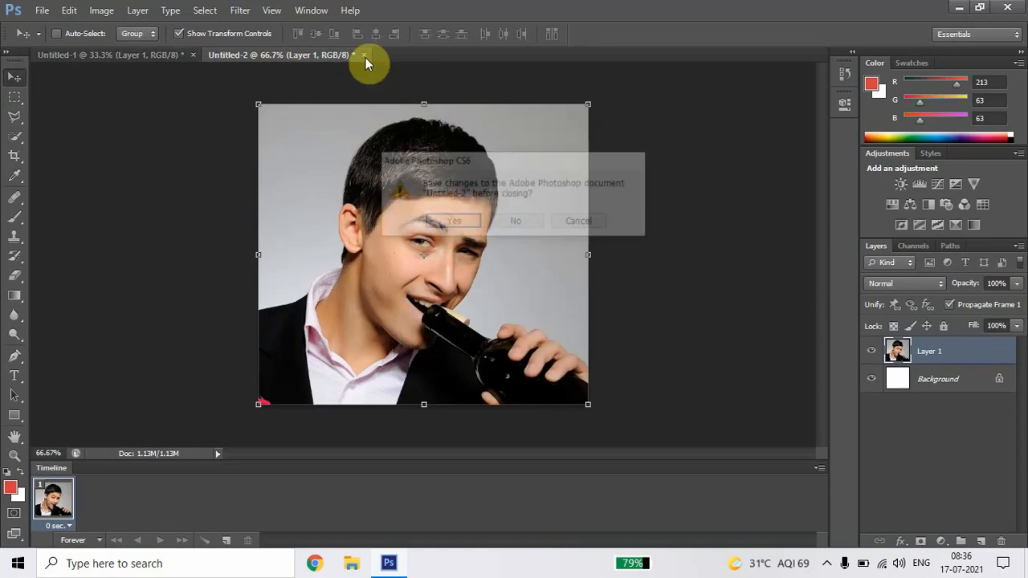
click(518, 221)
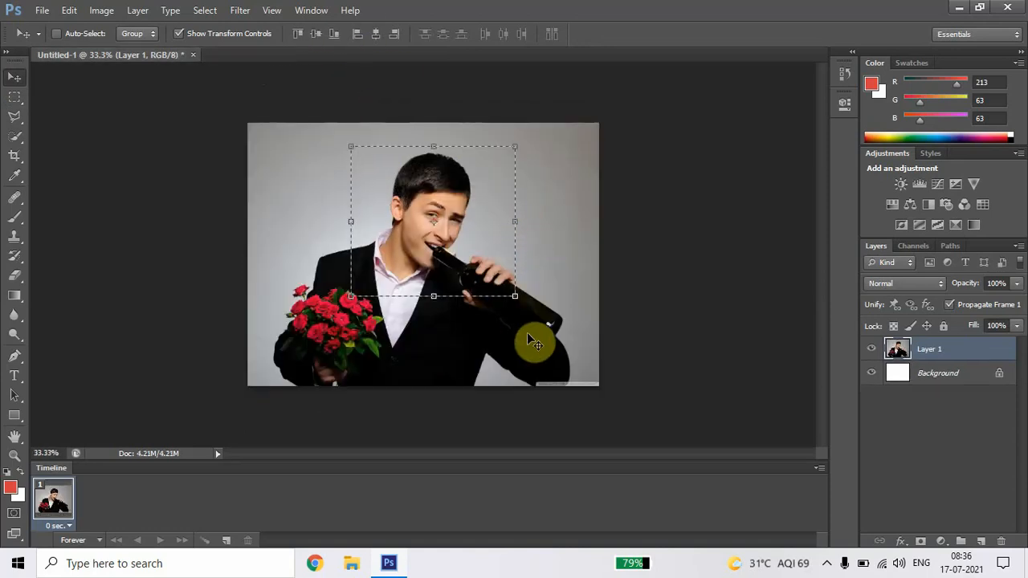
click(193, 56)
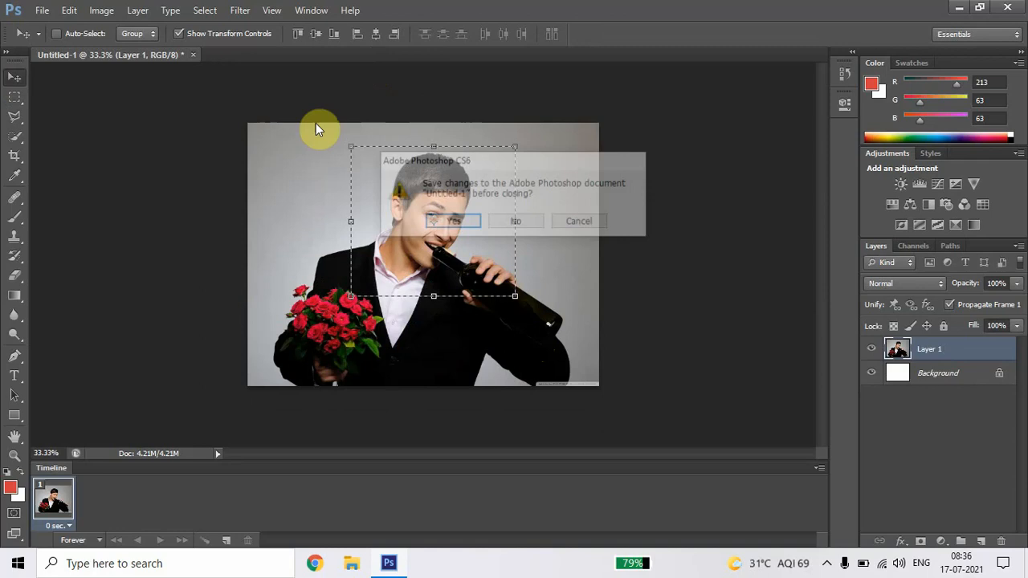
click(515, 221)
Step: Open the suits-14 image from the Wallpaper folder
click(43, 9)
click(50, 37)
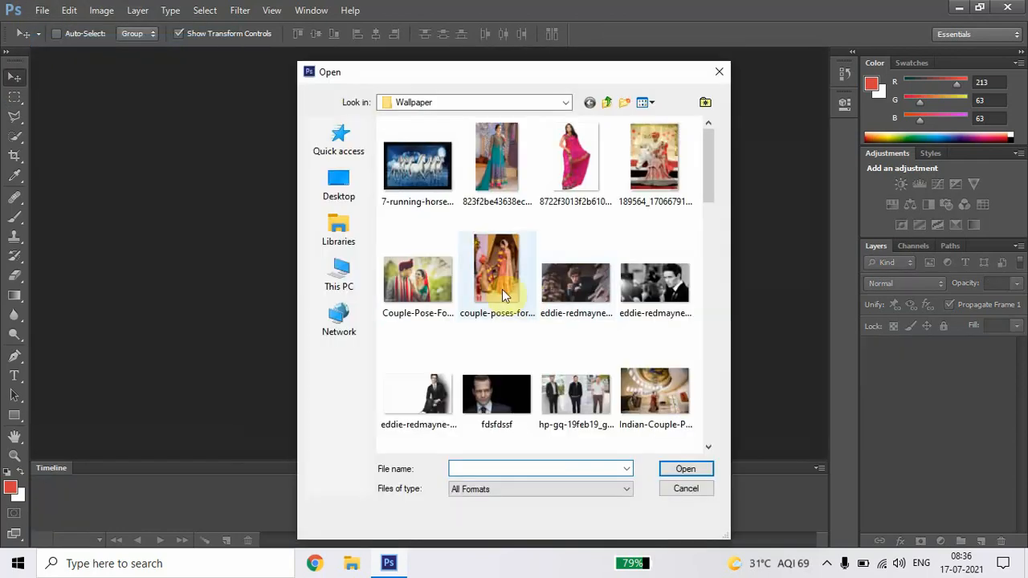
click(418, 281)
scroll(495, 305, down, 2)
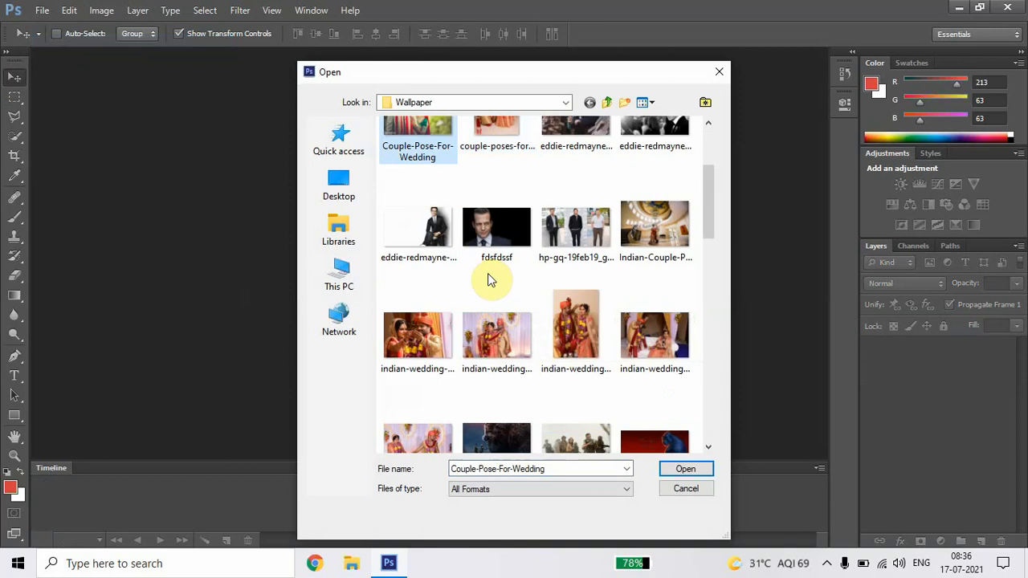
scroll(489, 282, down, 2)
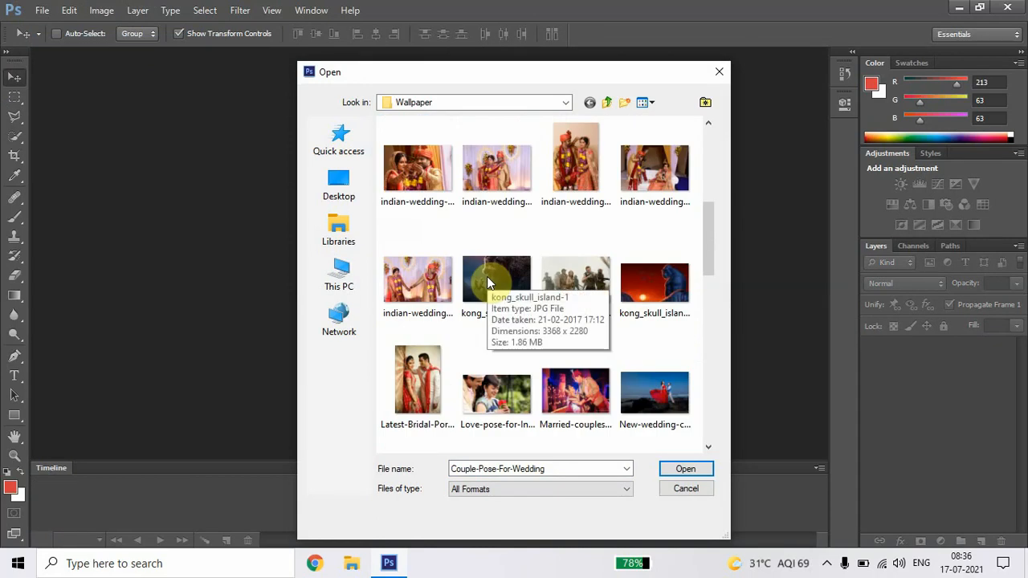
scroll(486, 276, down, 2)
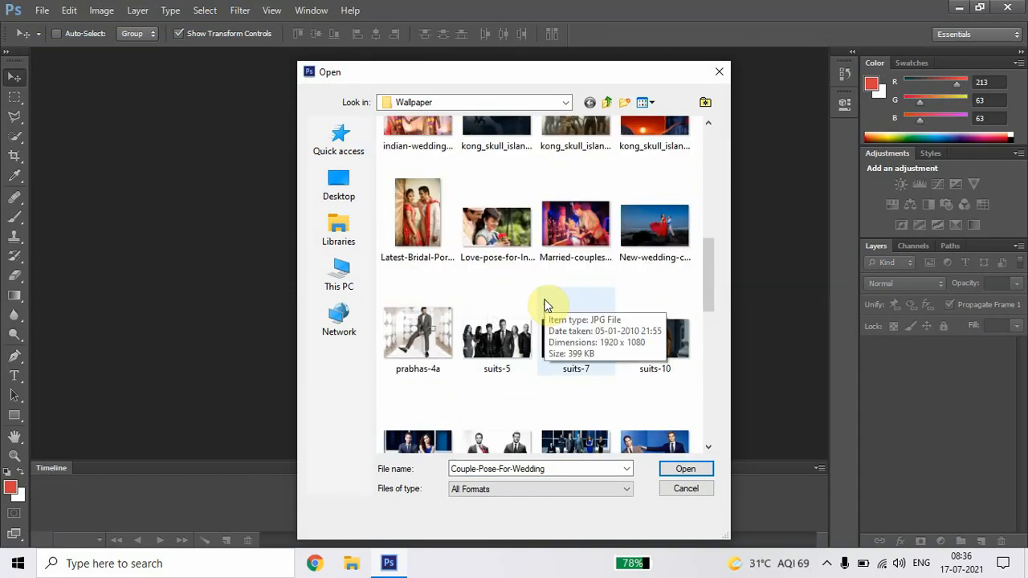
scroll(544, 305, down, 2)
click(410, 161)
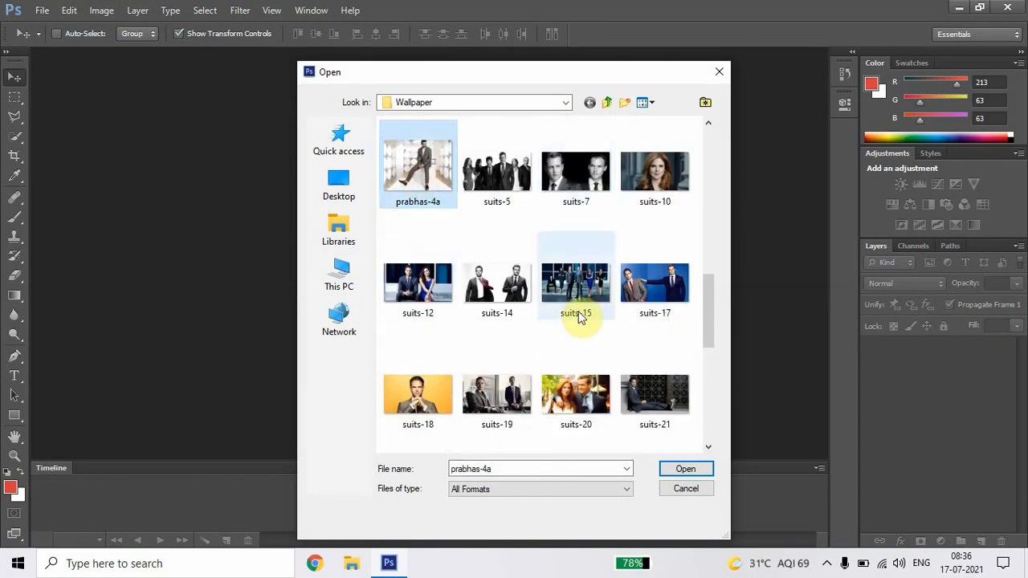
click(507, 281)
click(685, 468)
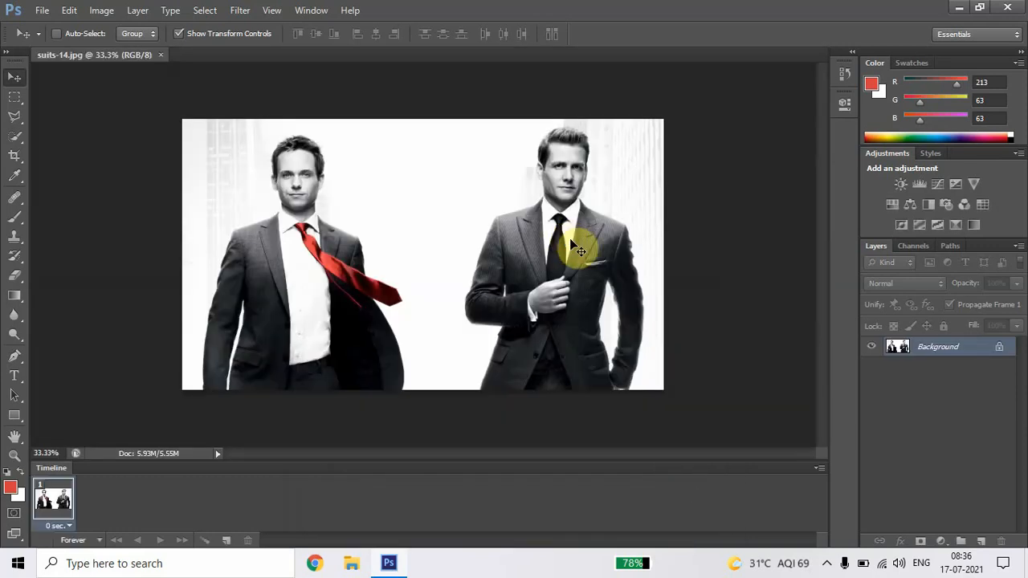
Step: Copy the whole suits-14 photo, close its file, and paste the copy into a new document with the clipboard's dimensions
key(ctrl+a)
key(ctrl+c)
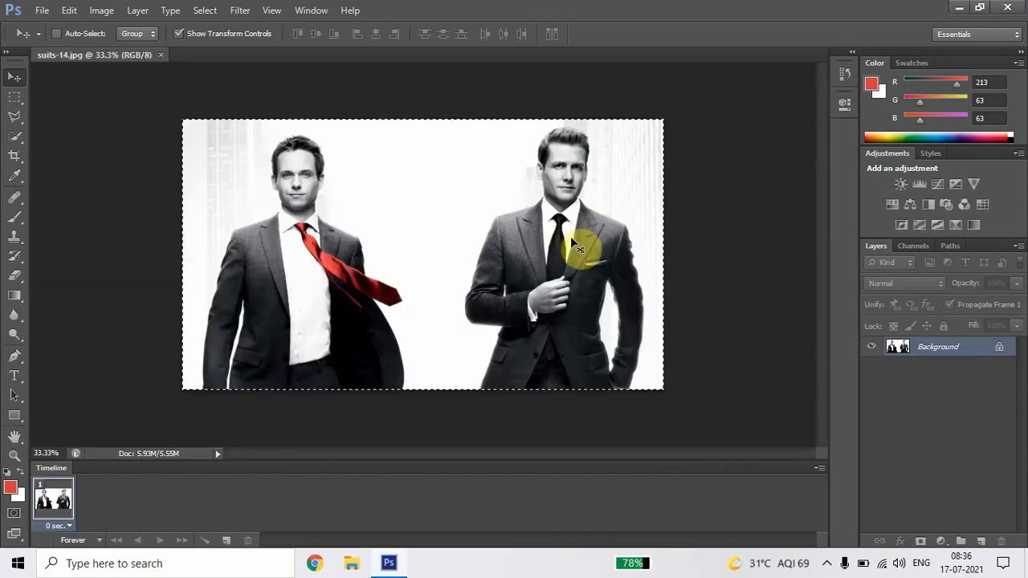
key(ctrl+w)
key(ctrl+n)
key(Return)
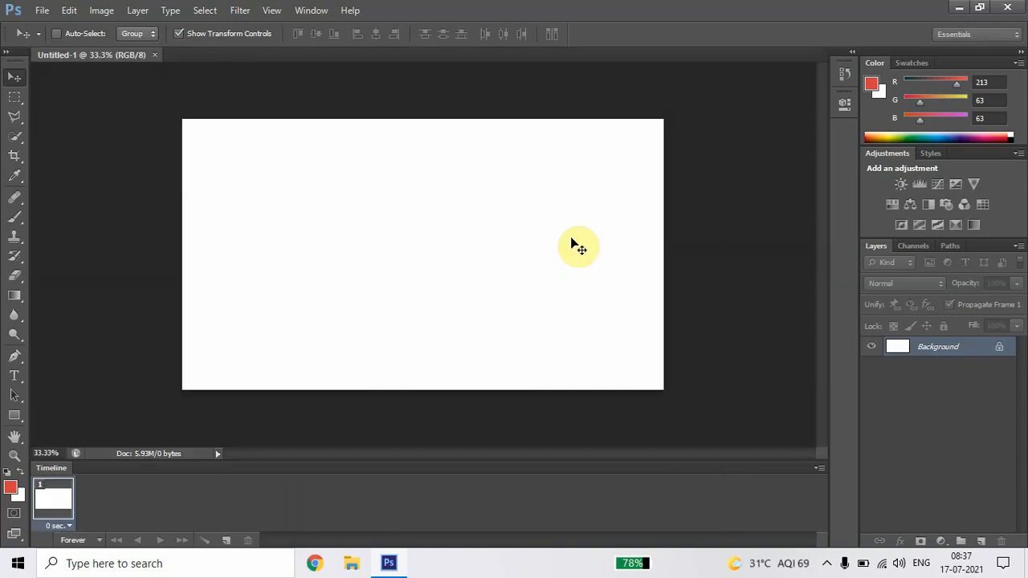
key(ctrl+v)
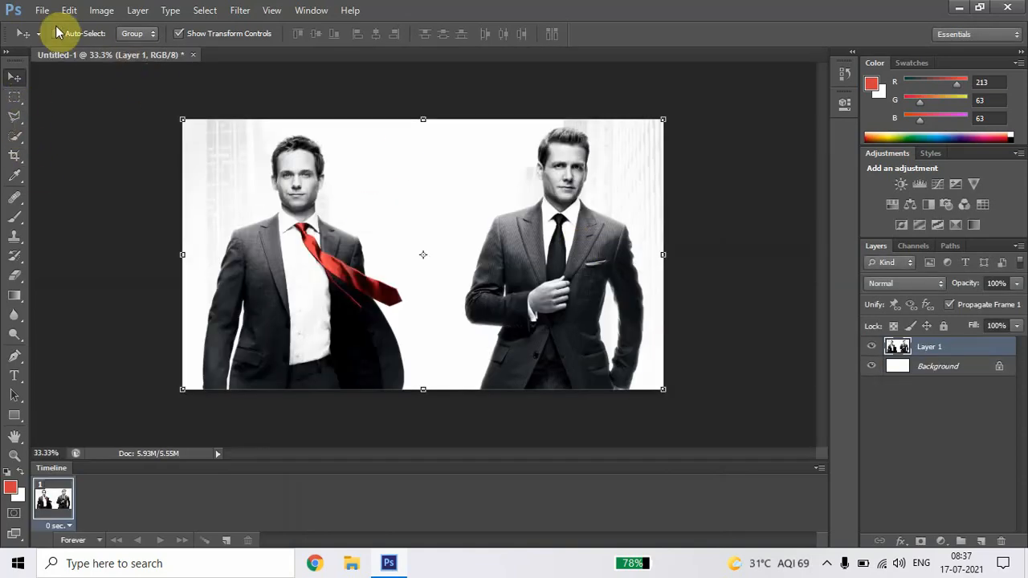
Step: Draw a rectangular marquee around the red-tied man's head and shoulders, and replace it with one around the black-tied man's
click(14, 97)
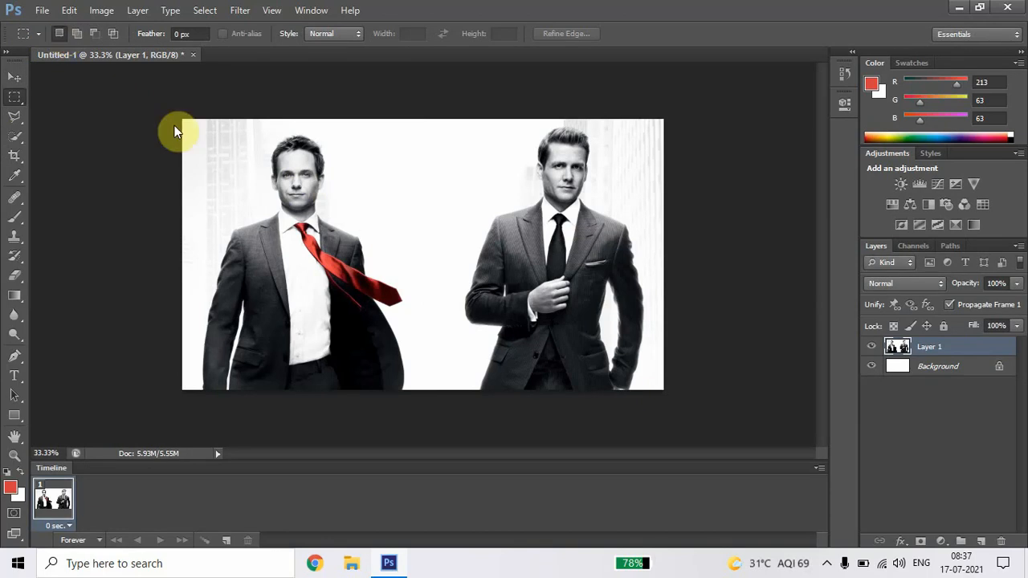
drag(238, 133, 358, 257)
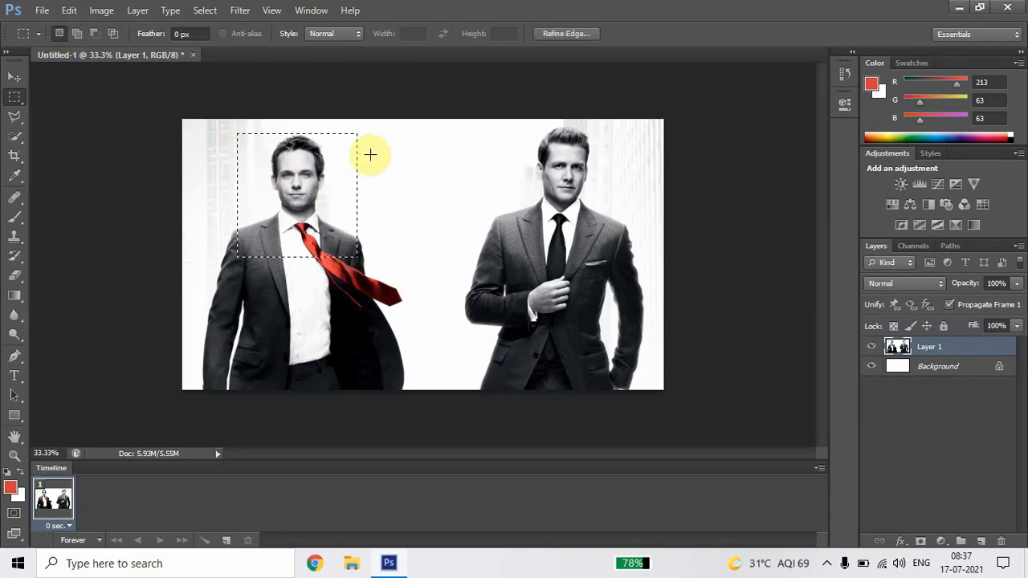
drag(500, 125, 619, 247)
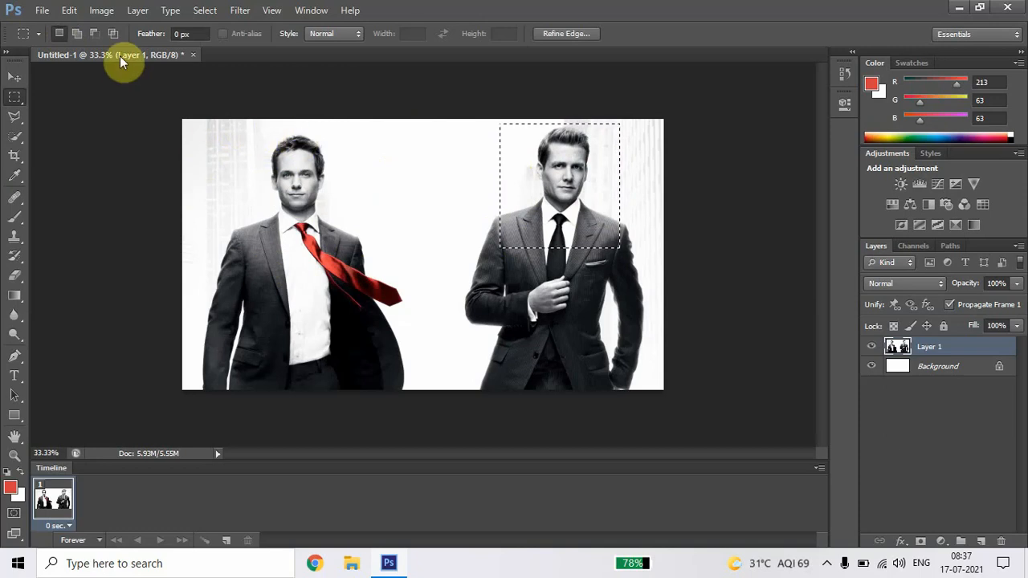
Step: Add the red-tied man's head and shoulders and a connecting strip between the two men to the rectangular selection
click(78, 35)
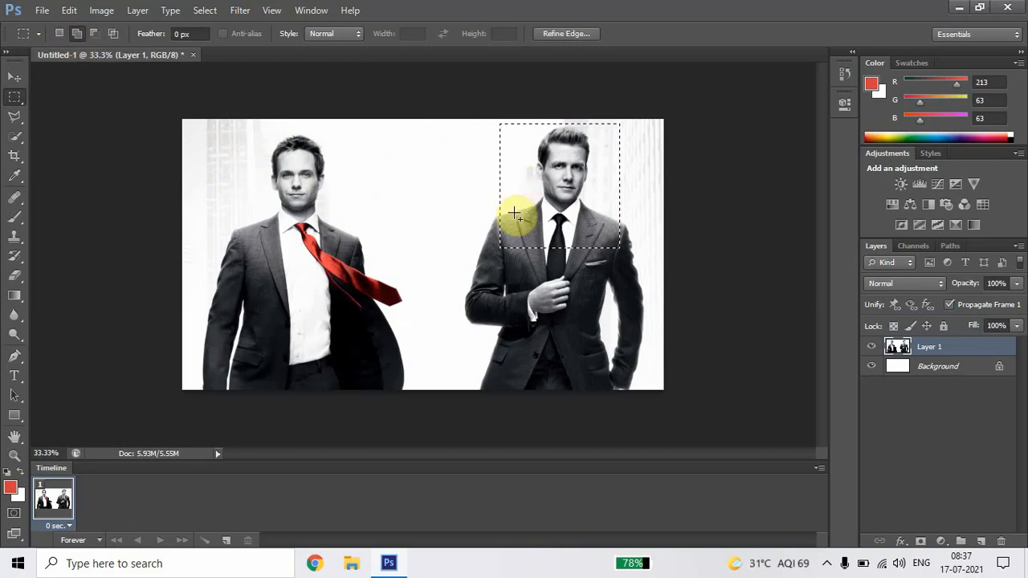
drag(222, 129, 367, 270)
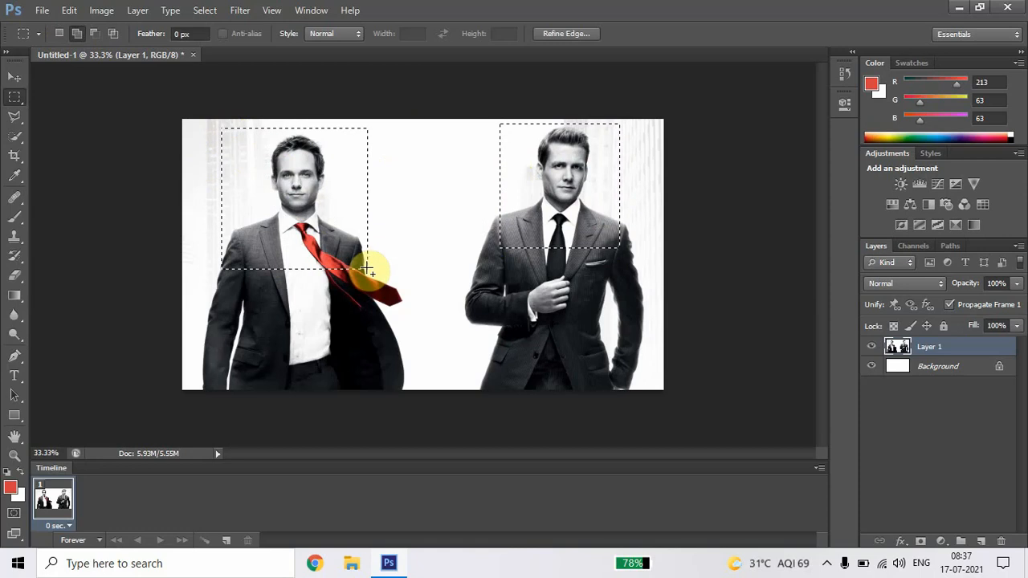
drag(346, 161, 526, 220)
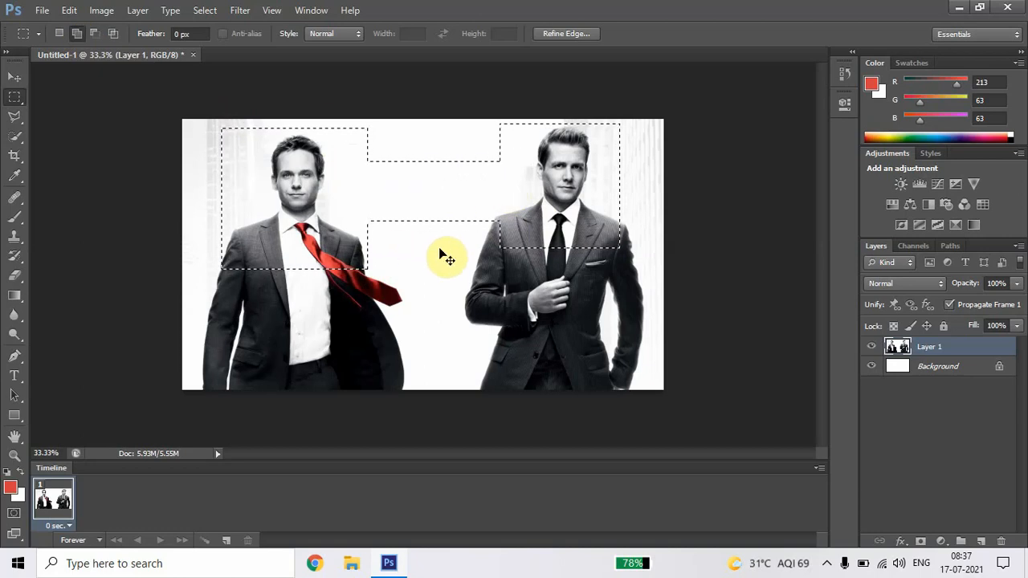
Step: Copy the combined selection into a new document and close that document without saving
key(ctrl+n)
click(663, 154)
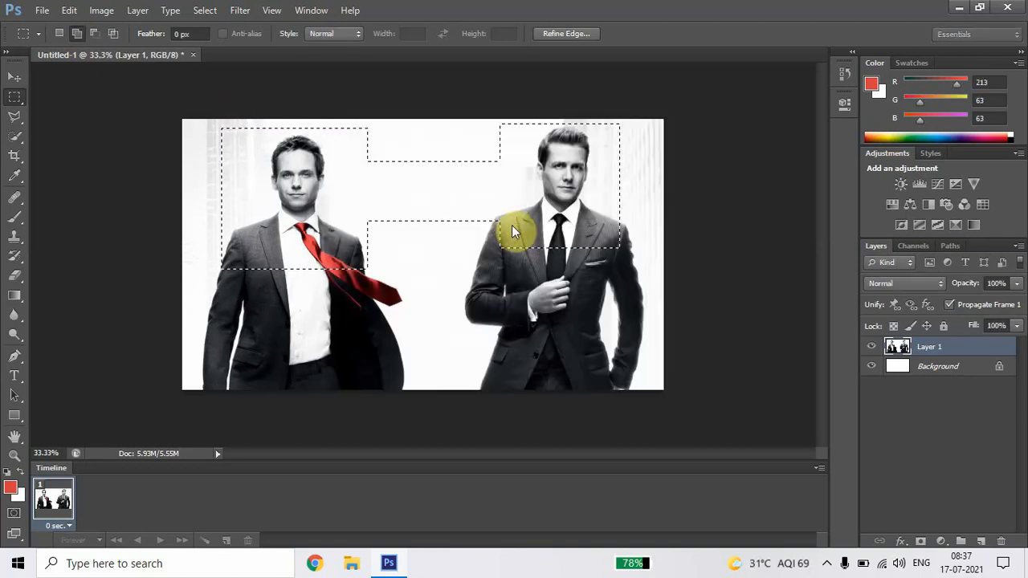
key(ctrl+v)
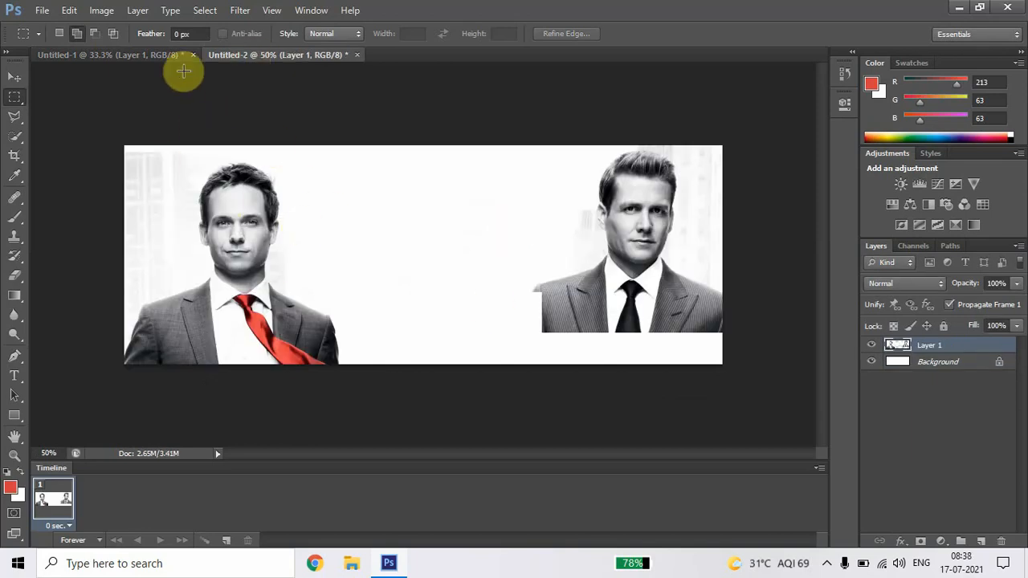
click(356, 53)
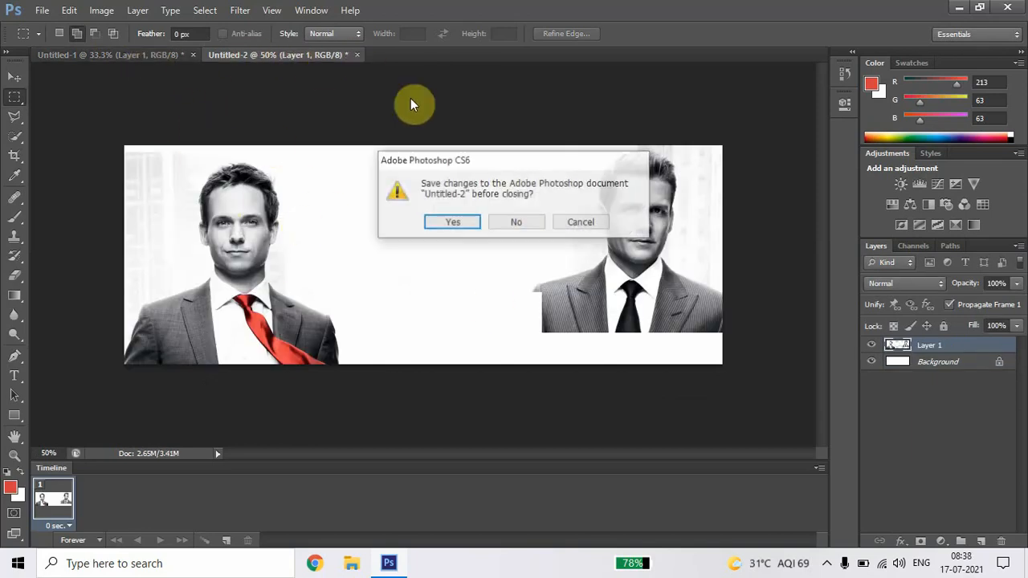
click(515, 221)
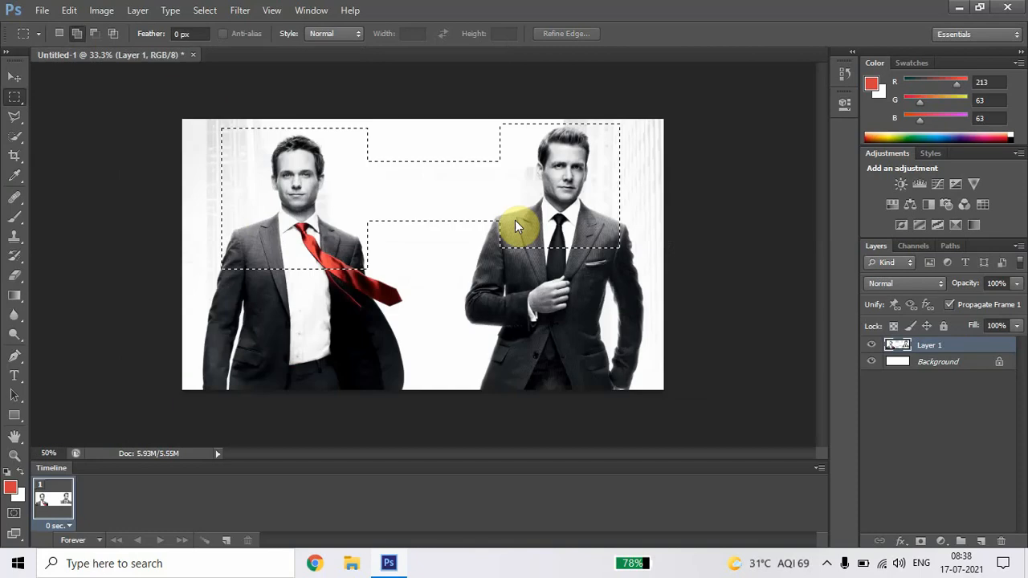
Step: Subtract the connecting strip between the men and the areas on both sides of the red-tied man's head from the selection
click(95, 36)
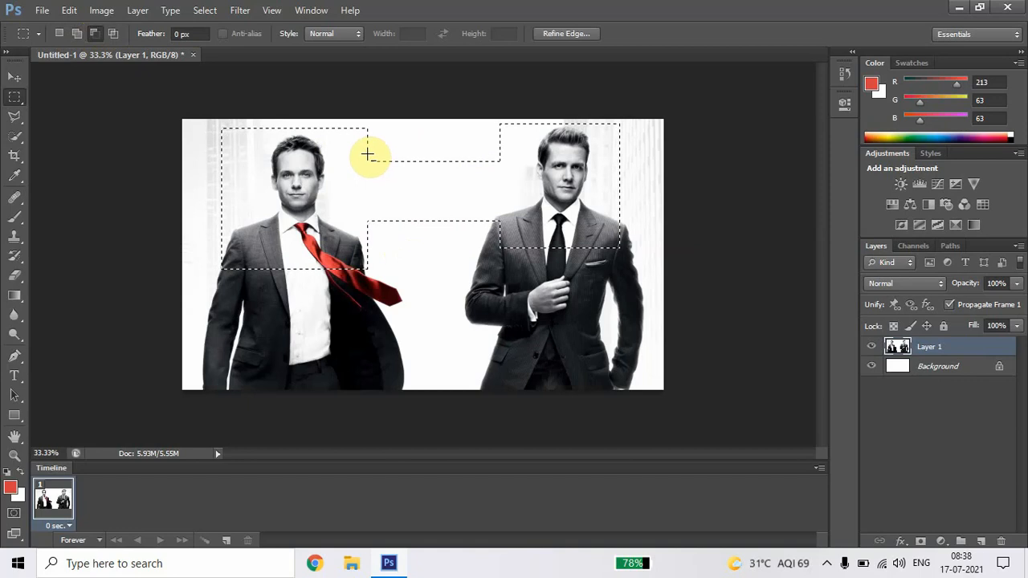
drag(366, 153, 503, 237)
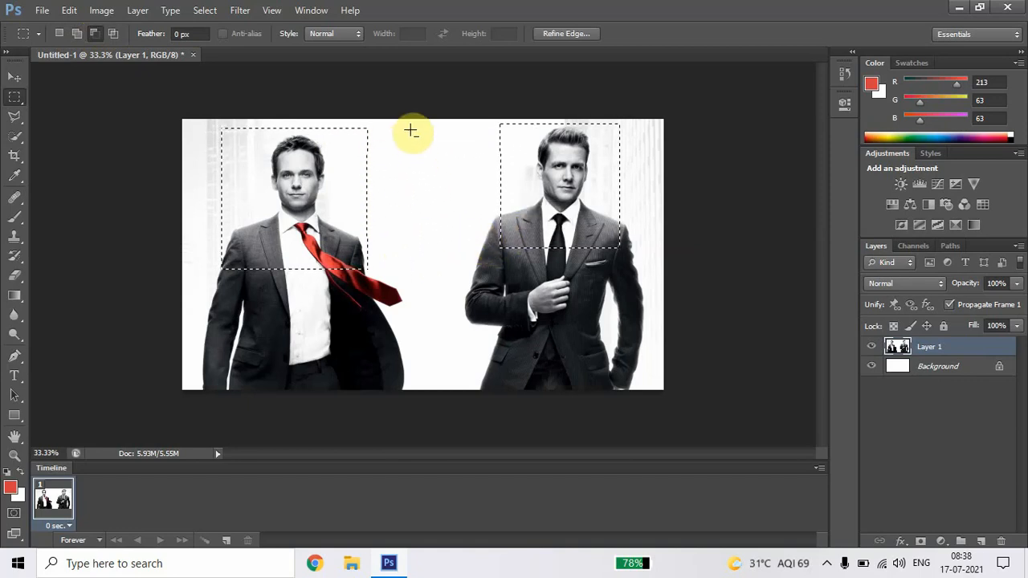
drag(422, 121, 343, 201)
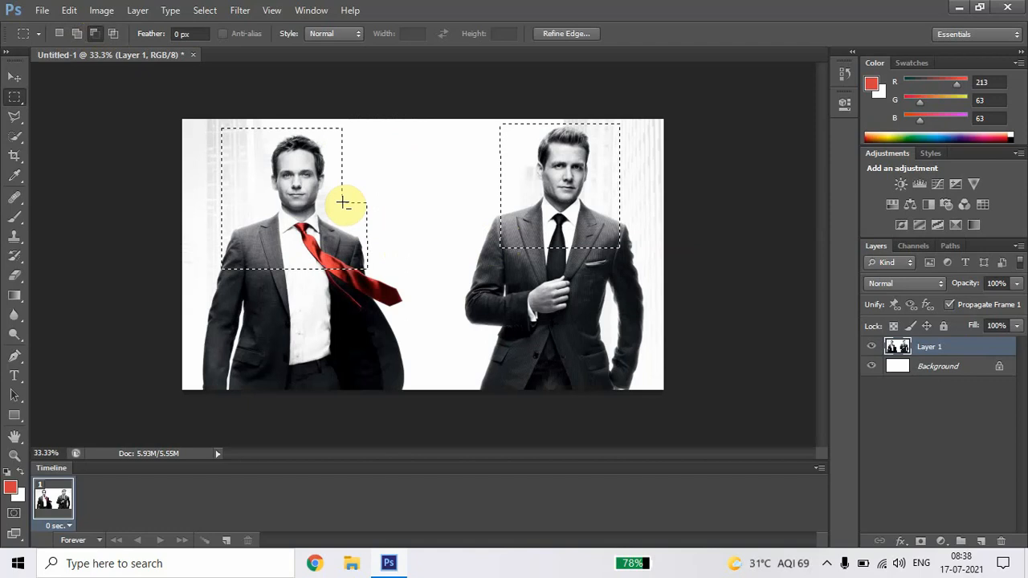
drag(183, 122, 208, 140)
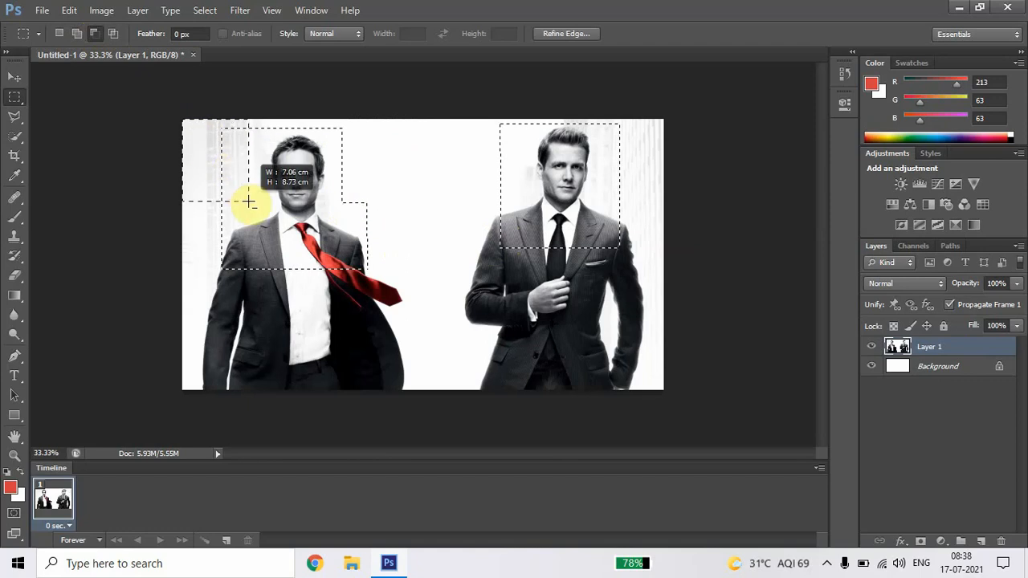
drag(247, 201, 247, 201)
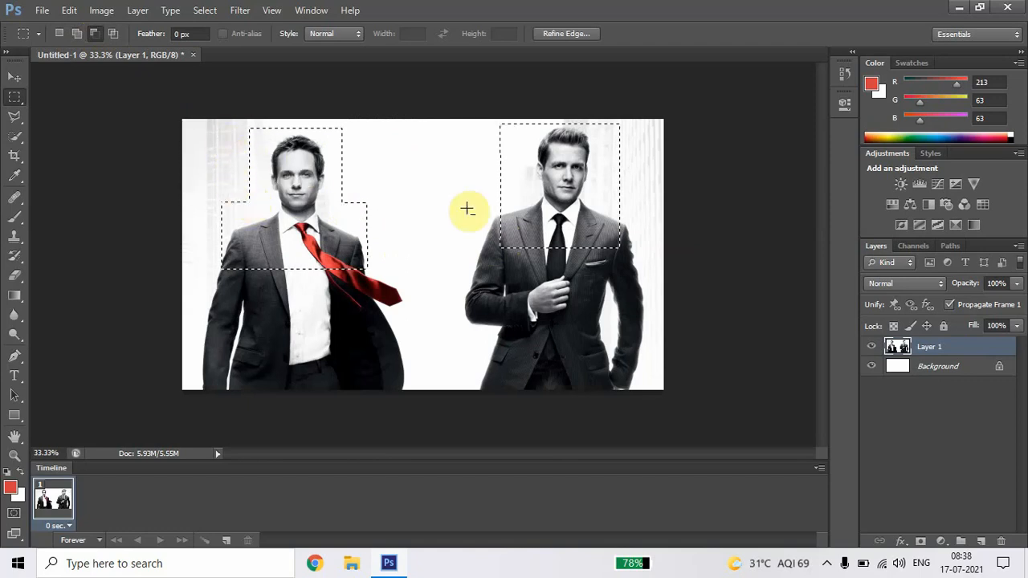
Step: Subtract the area beside the black-tied man's head and the lower edges of both men's selected areas
drag(468, 119, 527, 187)
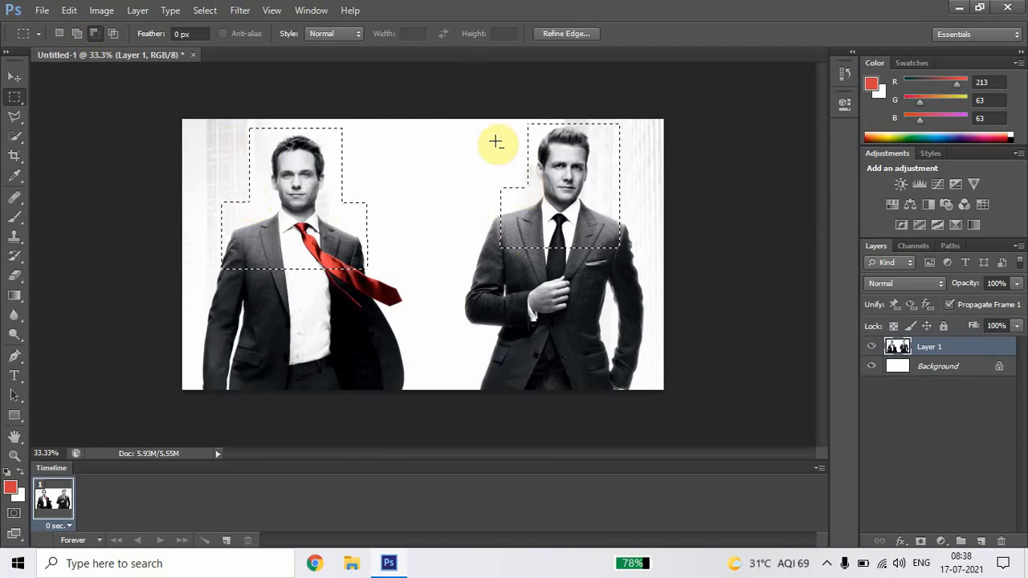
drag(636, 297, 492, 237)
drag(409, 317, 205, 238)
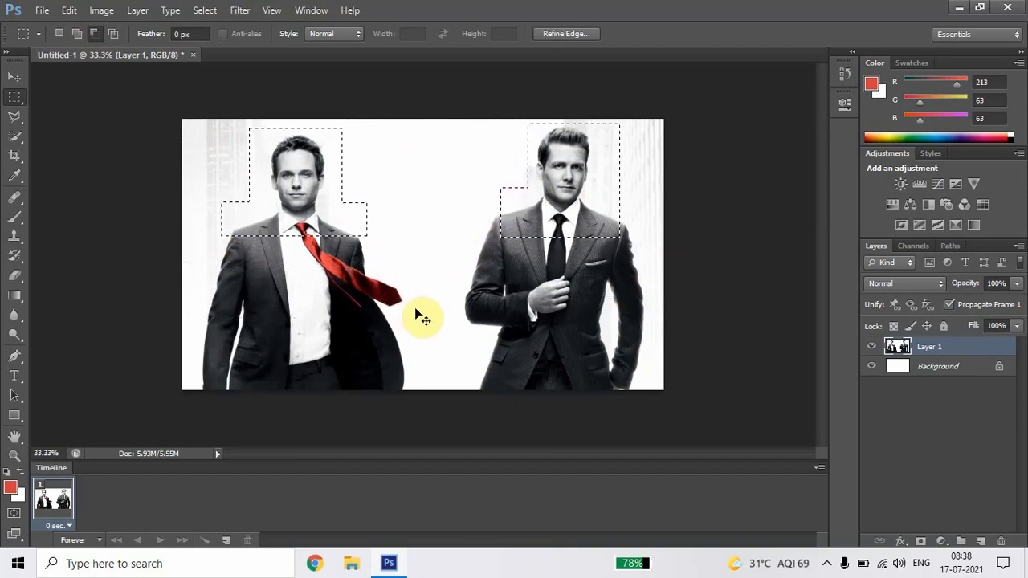
Step: Copy the trimmed selection into a new 1590 × 456 pixel document and close that document without saving
key(ctrl+n)
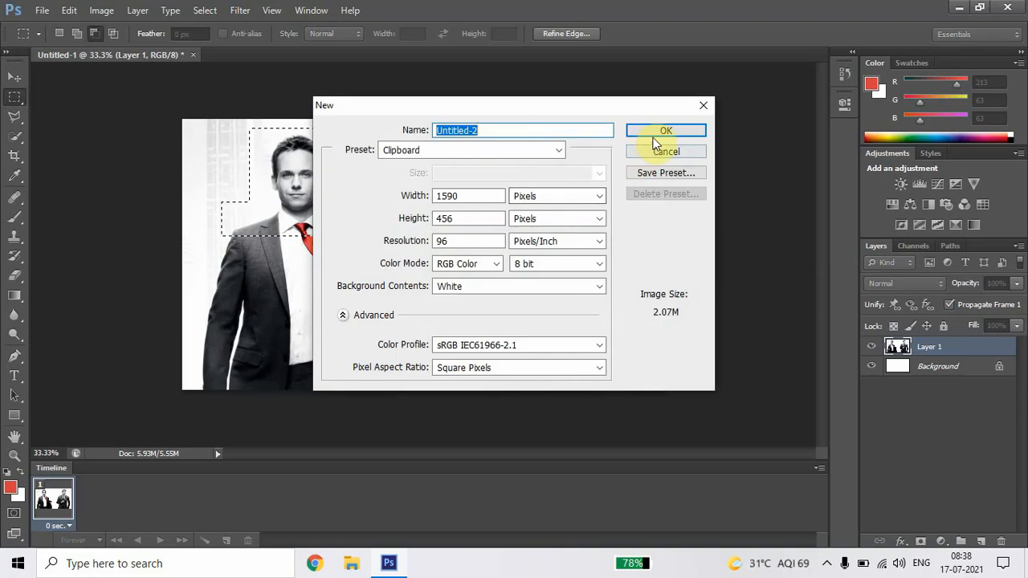
click(656, 133)
key(ctrl+v)
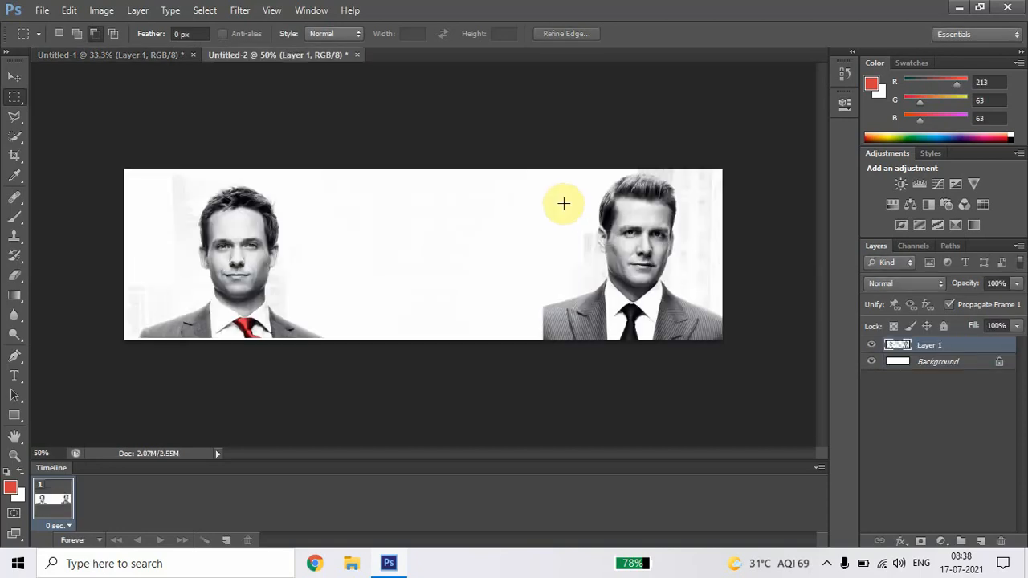
click(356, 55)
click(516, 224)
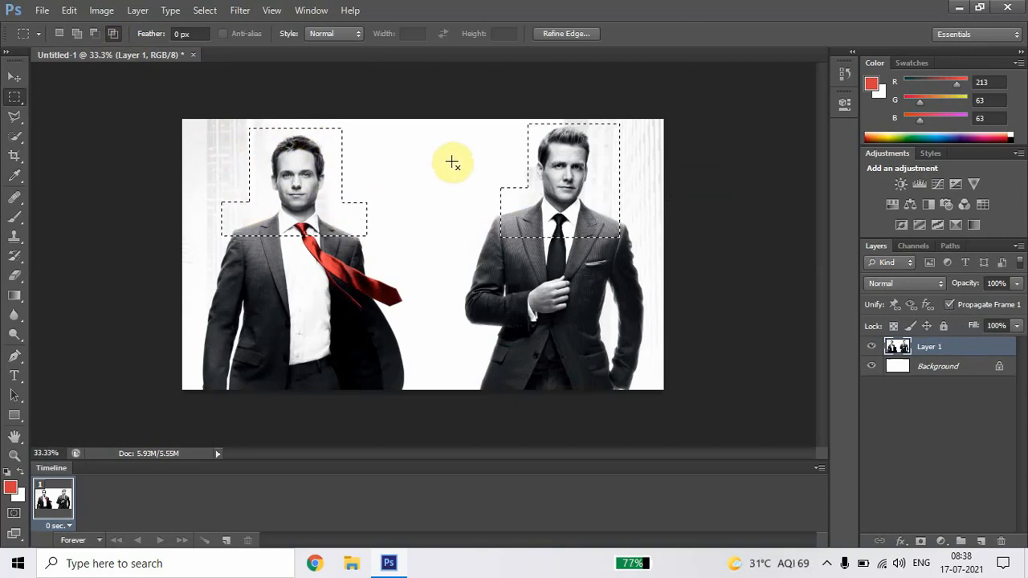
Step: Intersect the selection with a rectangle over the red-tied man, and repeat the intersection on a fresh selection of his head and shoulders
drag(452, 161, 273, 296)
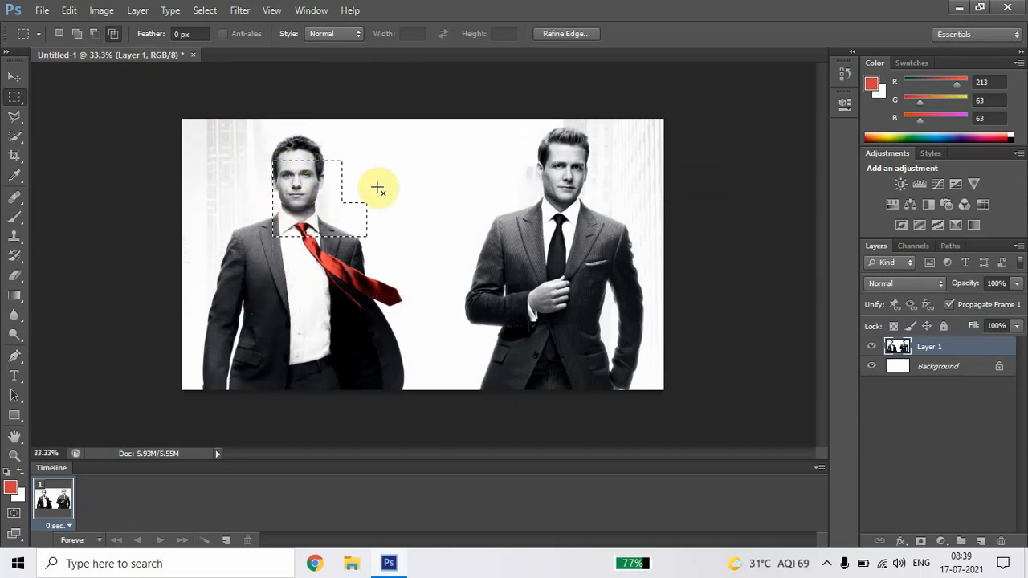
click(325, 177)
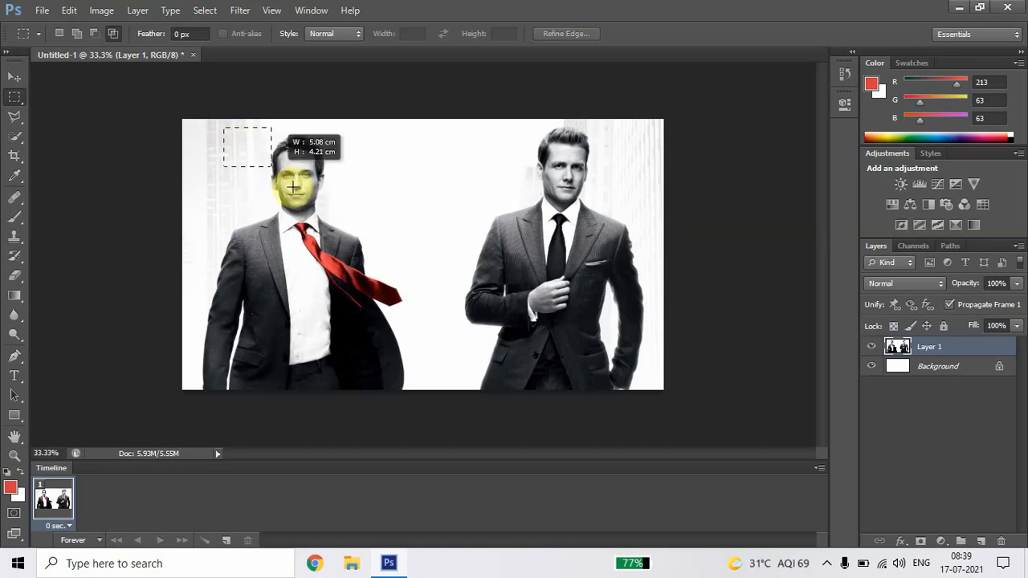
drag(355, 235, 367, 253)
drag(438, 142, 241, 294)
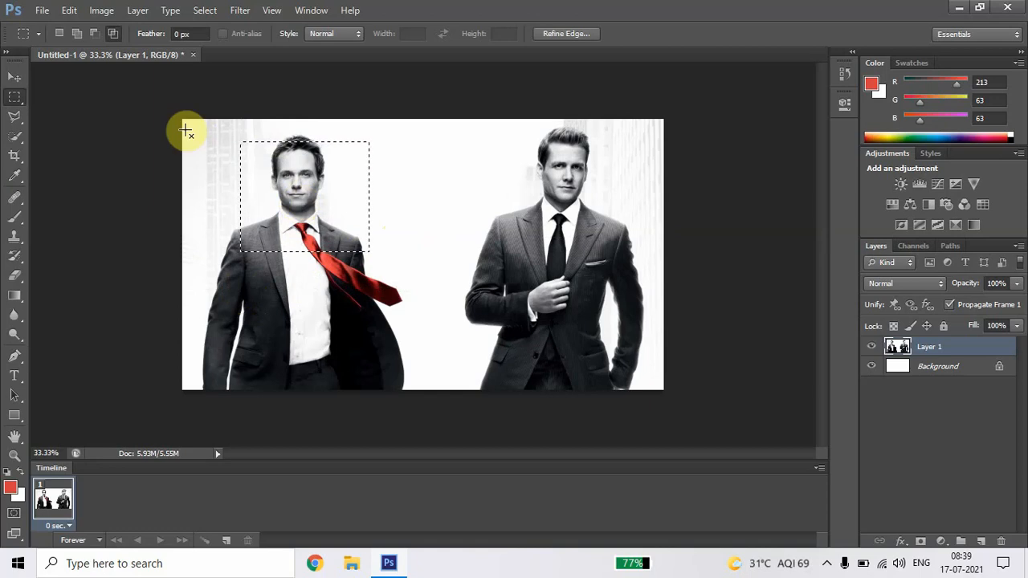
Step: Clear the selection in New selection mode and activate the Elliptical Marquee tool
click(59, 33)
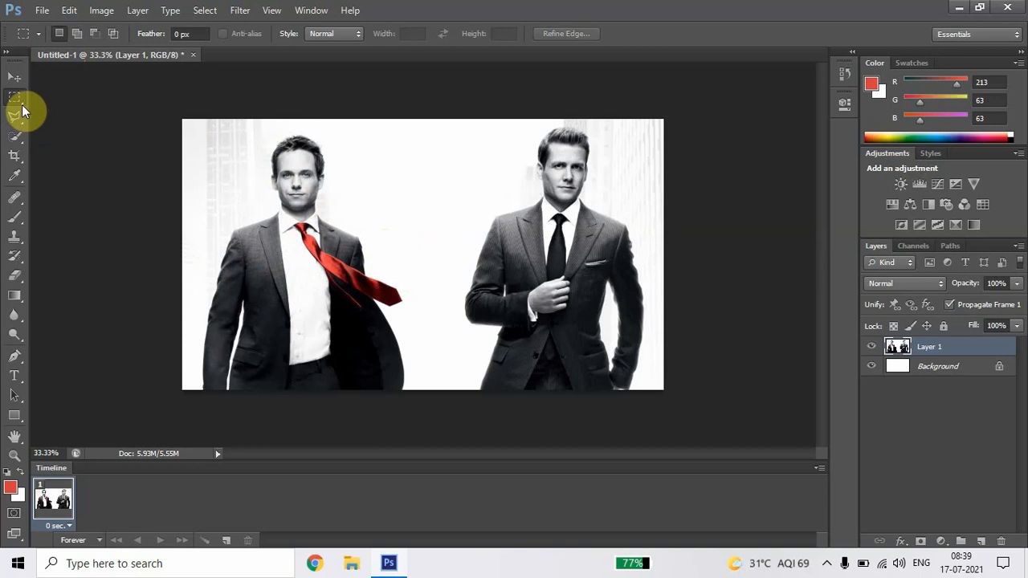
right_click(21, 103)
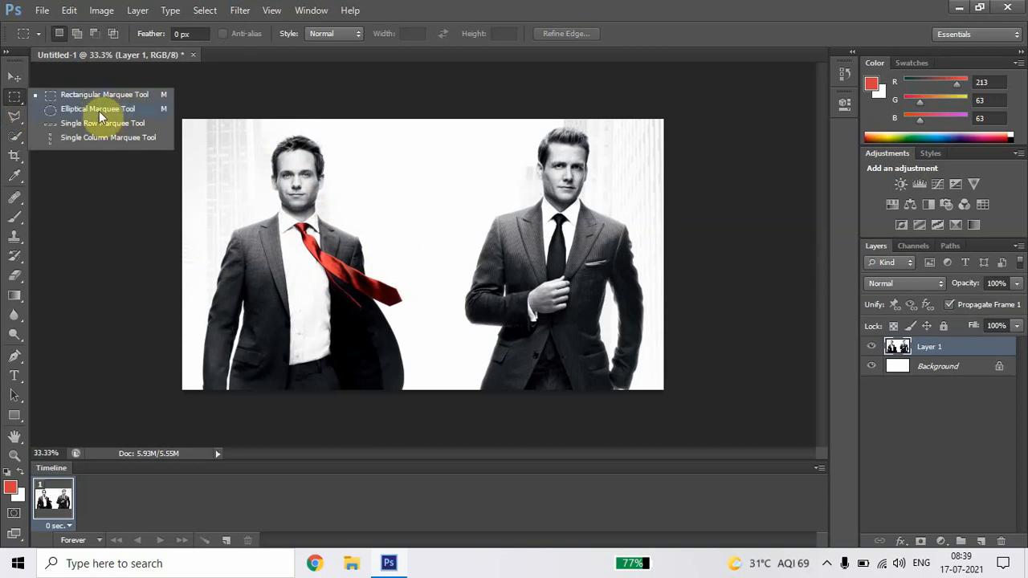
click(131, 110)
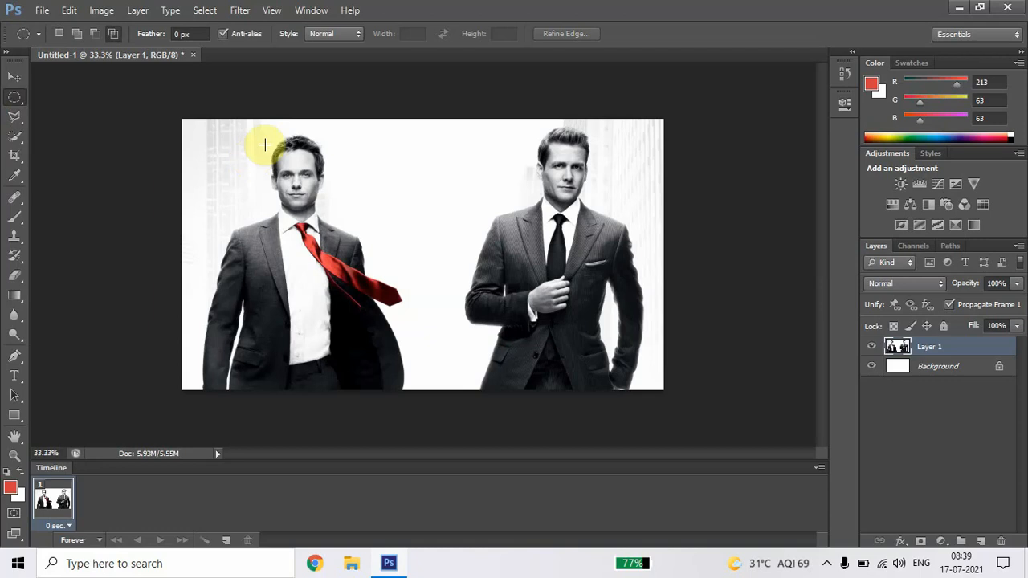
drag(215, 129, 359, 247)
drag(405, 143, 574, 245)
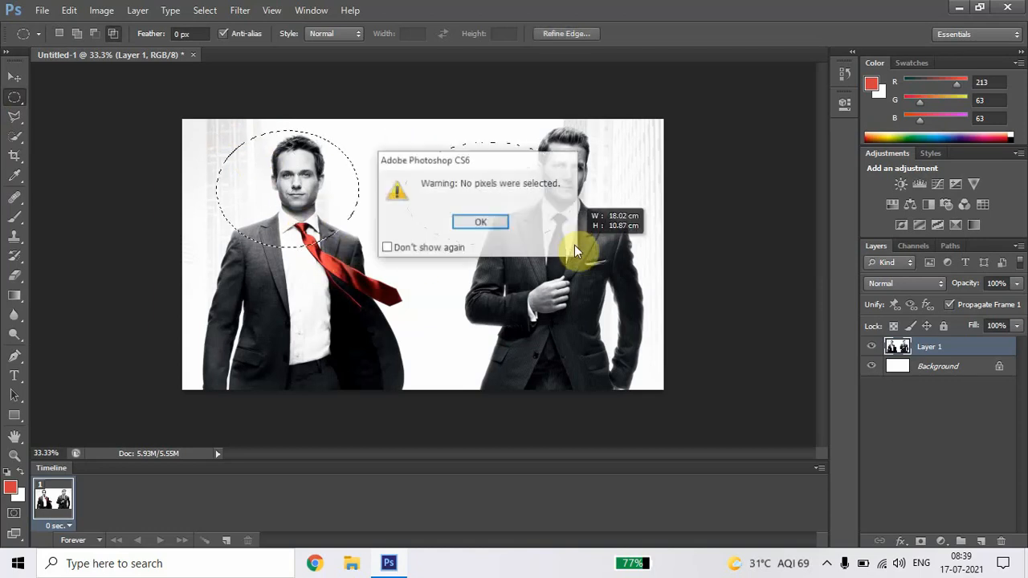
click(481, 224)
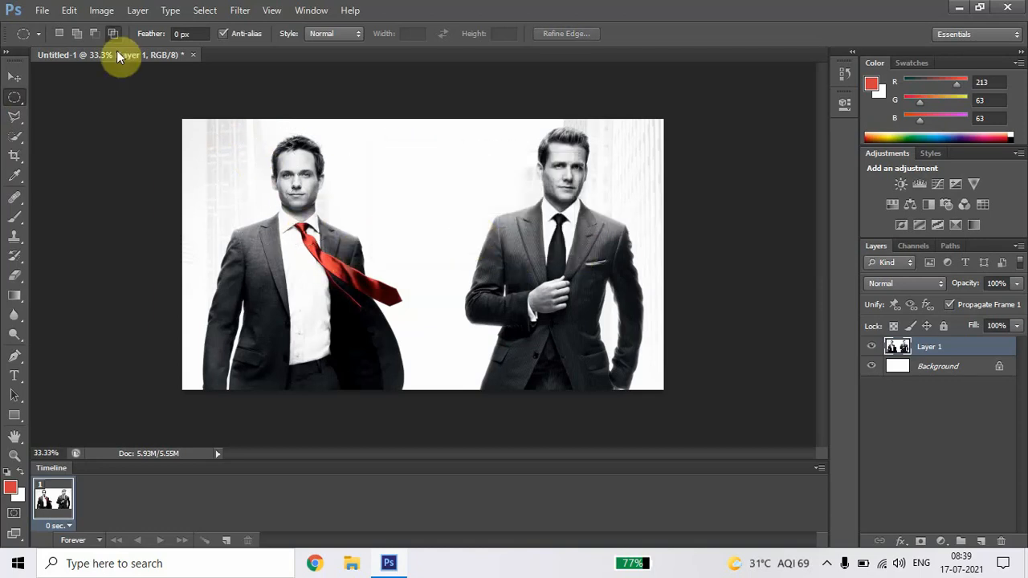
Step: Select the red-tied man's head and shoulders with a new ellipse, and add a second ellipse around the black-tied man's head and shoulders
click(62, 36)
drag(223, 127, 366, 259)
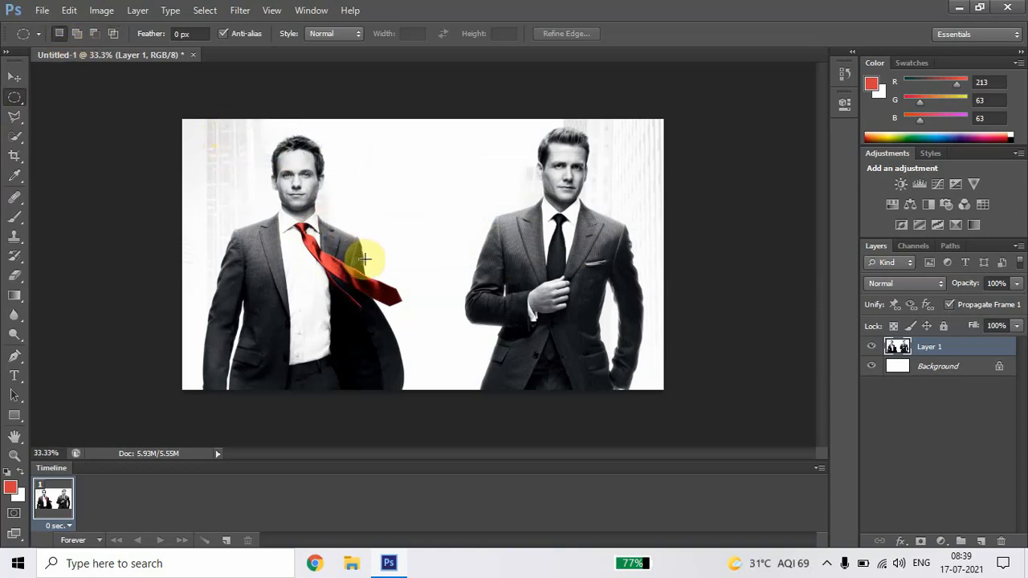
click(77, 34)
drag(480, 129, 639, 267)
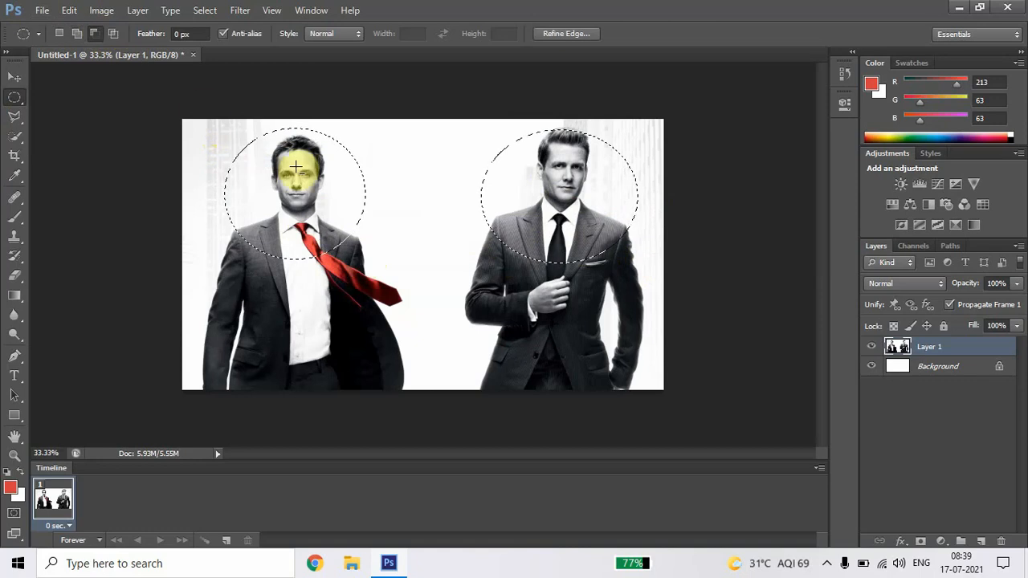
Step: Subtract an ellipse from each selected area's inner side, intersect the remainder with an ellipse over the red-tied man's chest, and deselect
drag(395, 152, 294, 258)
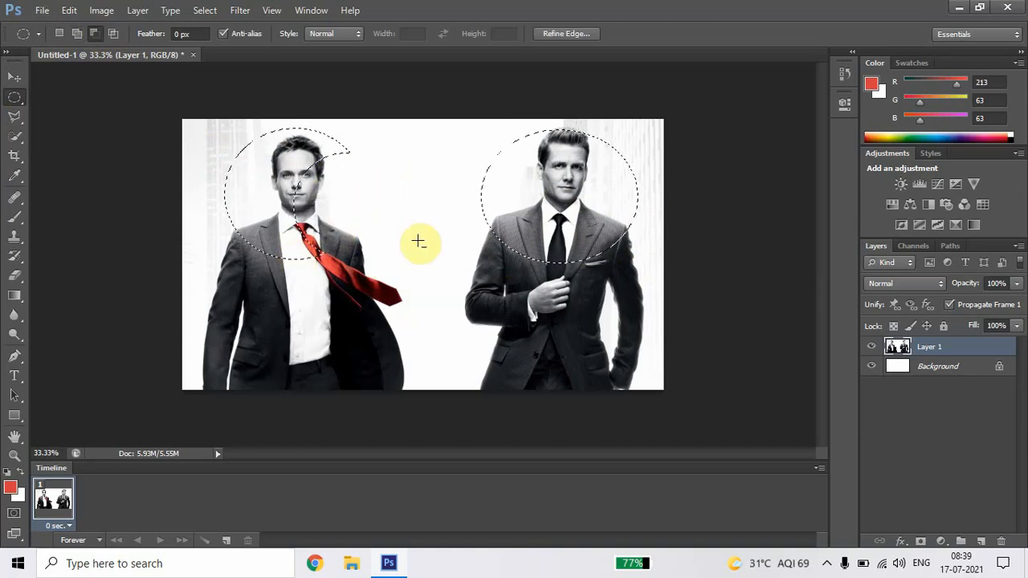
drag(514, 138, 550, 295)
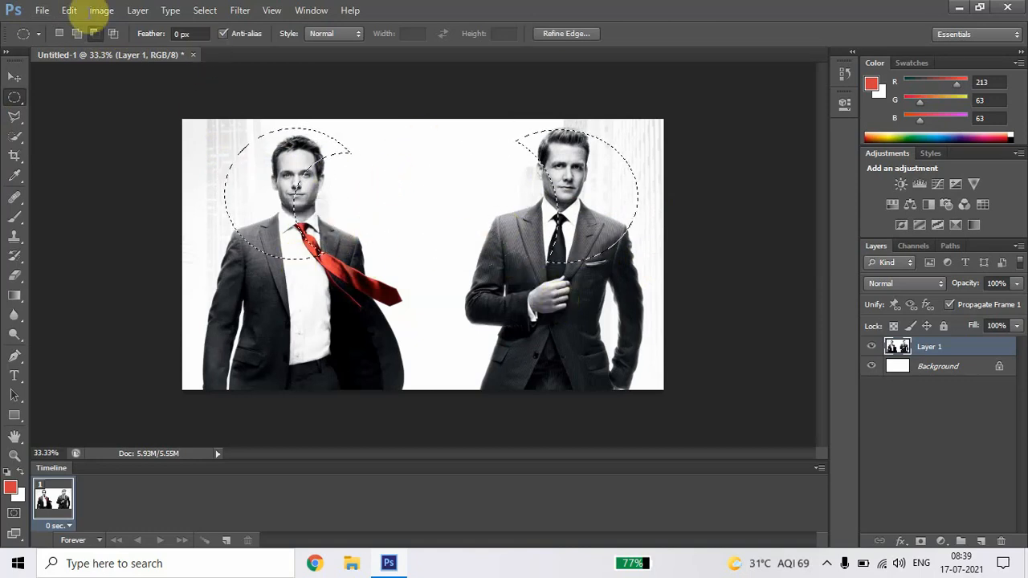
click(113, 33)
drag(221, 277, 358, 190)
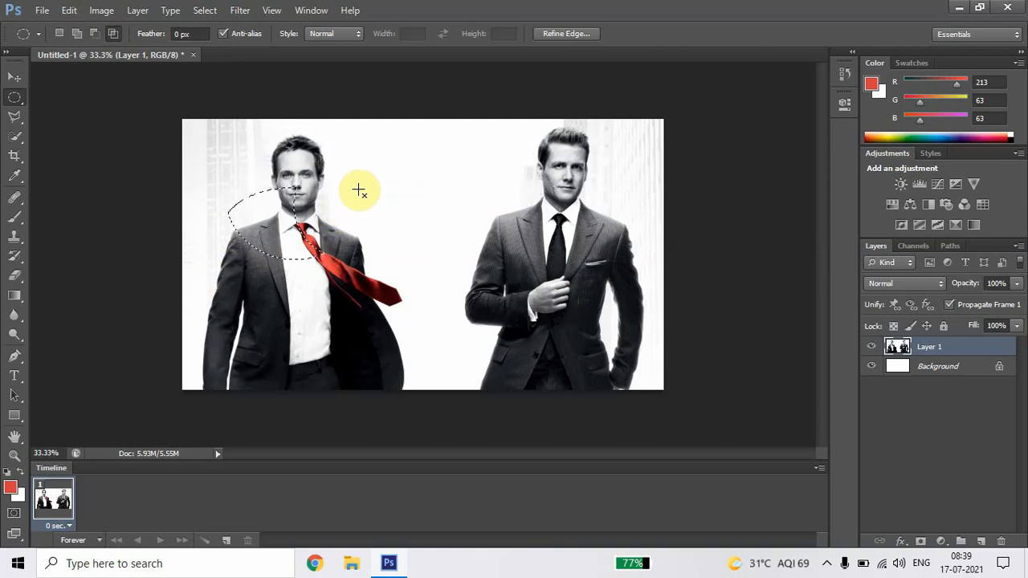
key(ctrl+d)
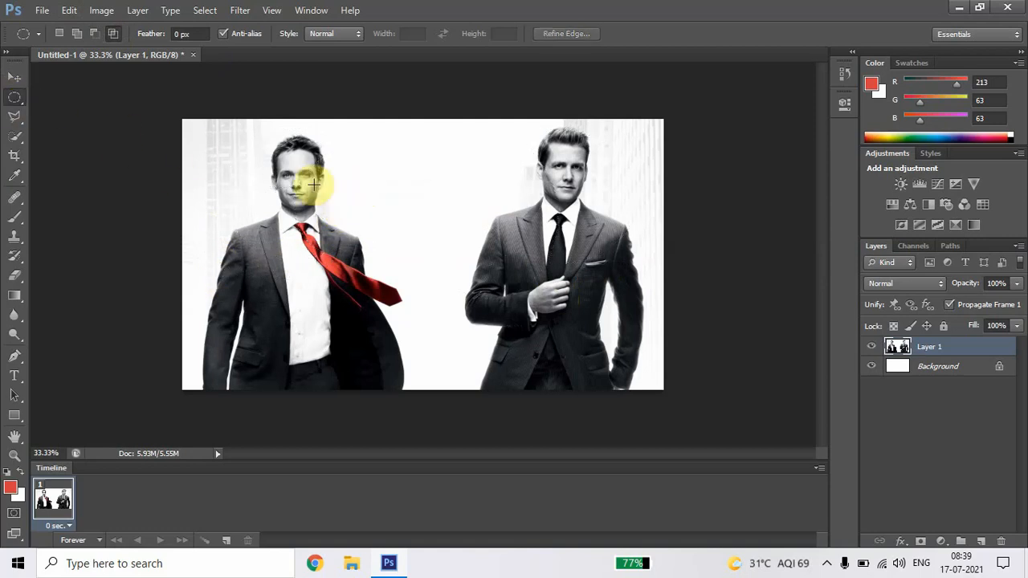
Step: In Add to selection mode, draw one ellipse around each man's head and shoulders
click(82, 37)
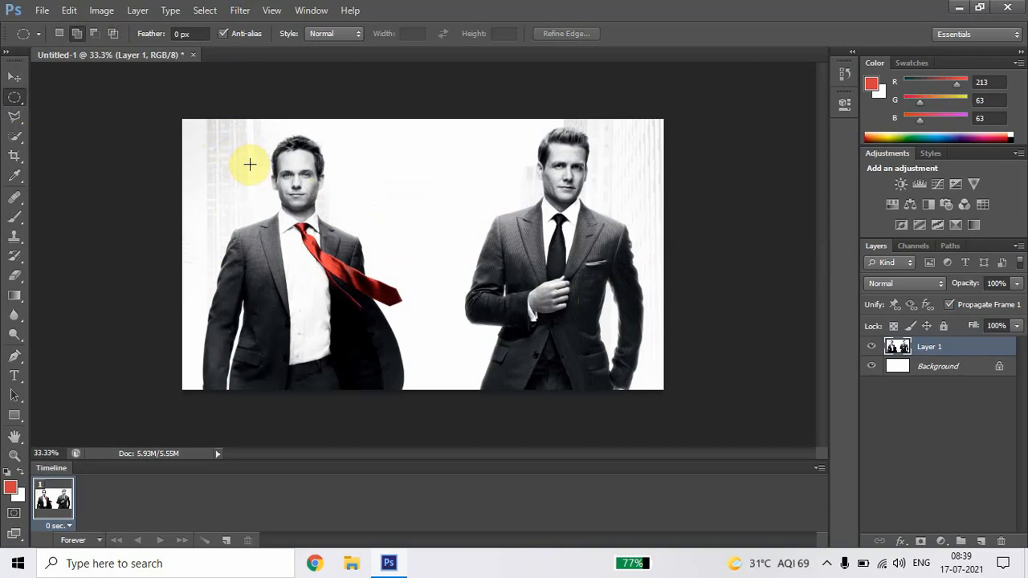
drag(218, 126, 375, 275)
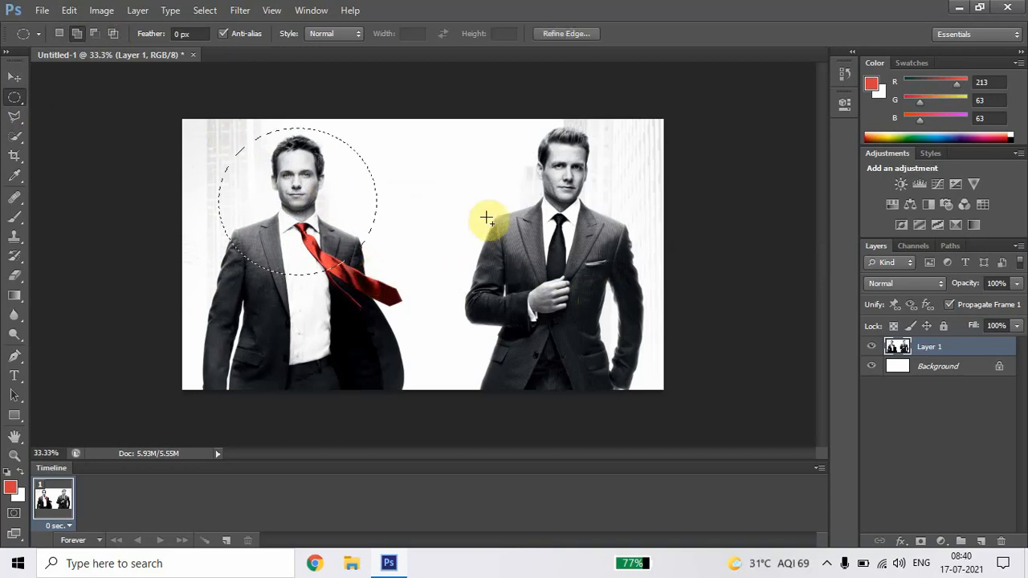
drag(531, 177, 637, 266)
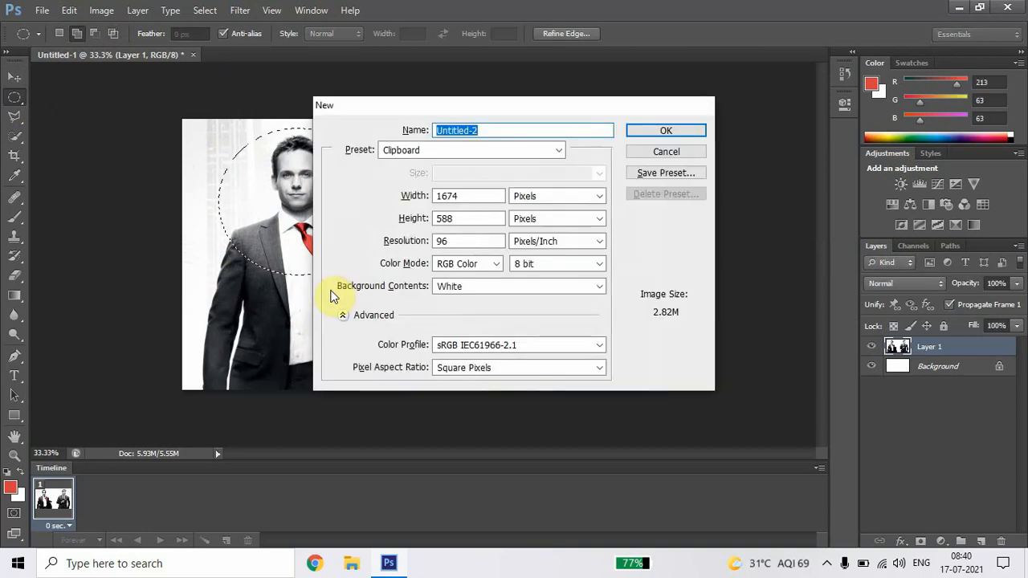
Step: Copy the two elliptical areas into a new 1674 × 588 pixel document and close that document without saving
key(Return)
key(ctrl+v)
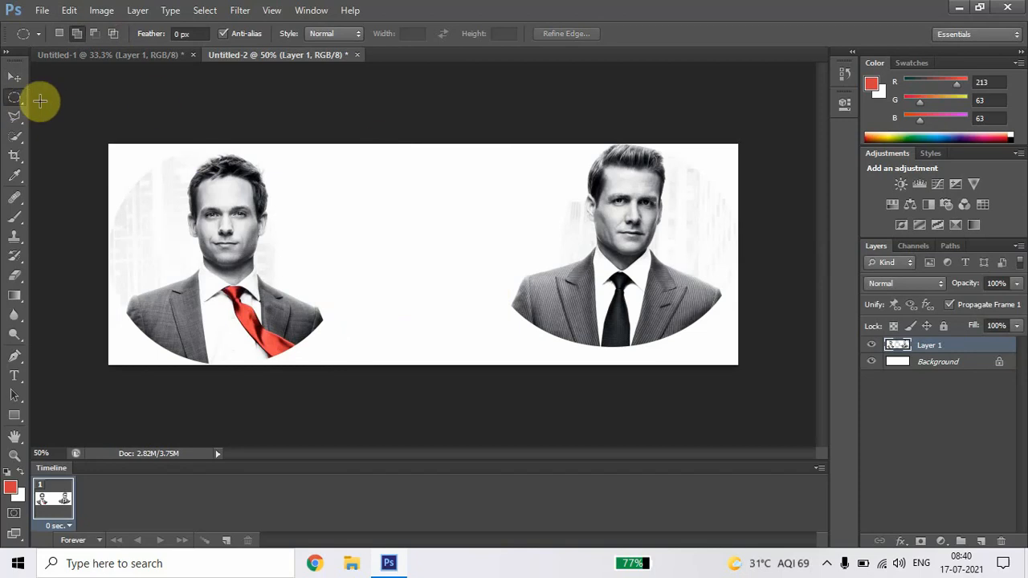
click(357, 56)
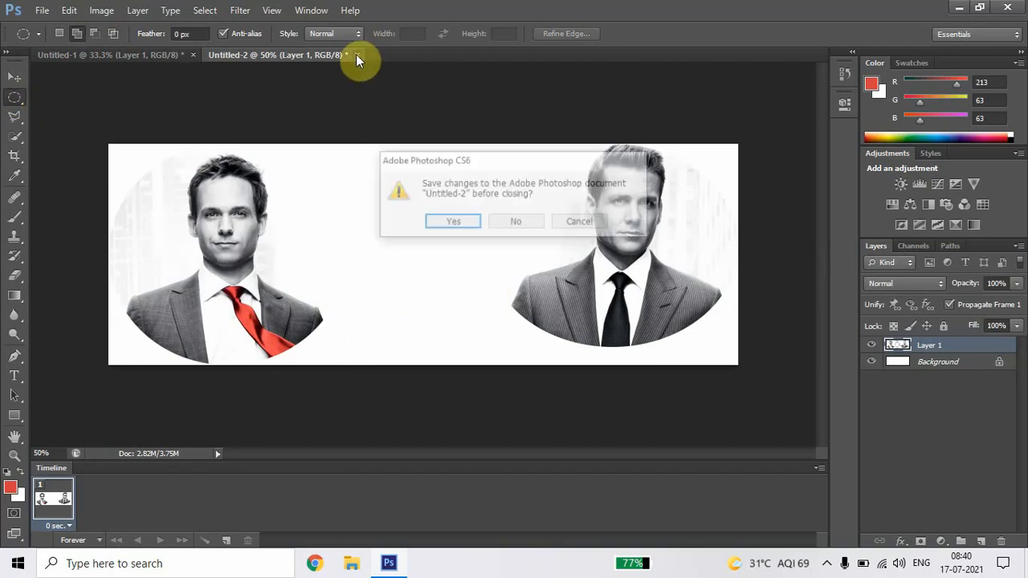
click(523, 223)
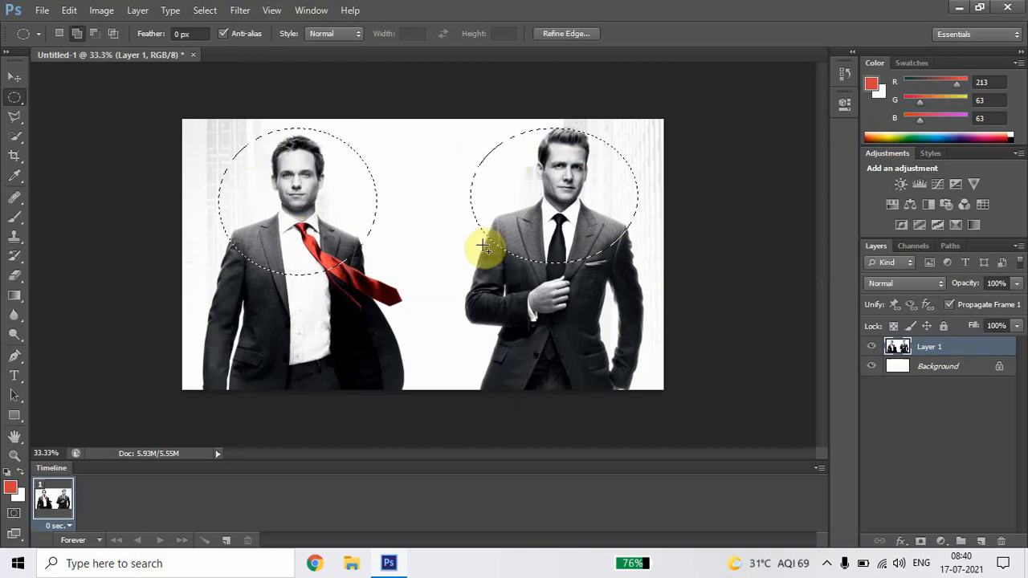
Step: Clear the selection, add two overlapping ellipses between the men and over the black-tied man's chest, and deselect them
click(423, 224)
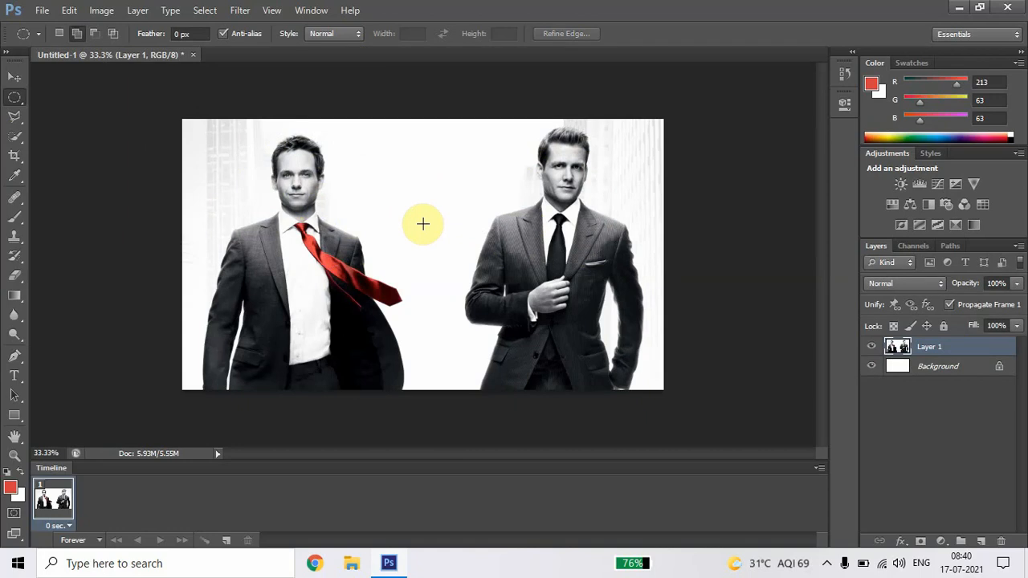
drag(309, 149, 511, 305)
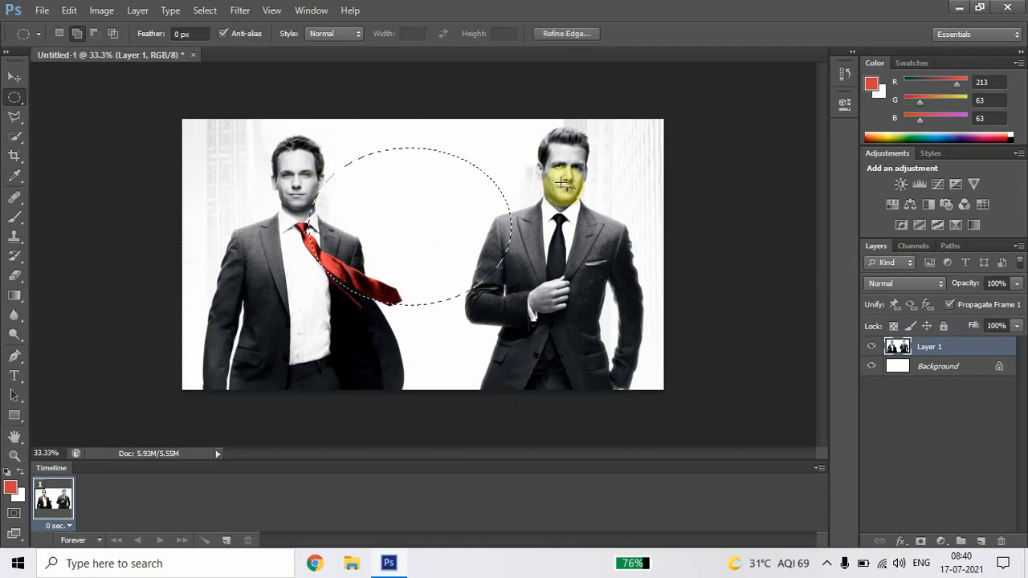
drag(562, 184, 390, 333)
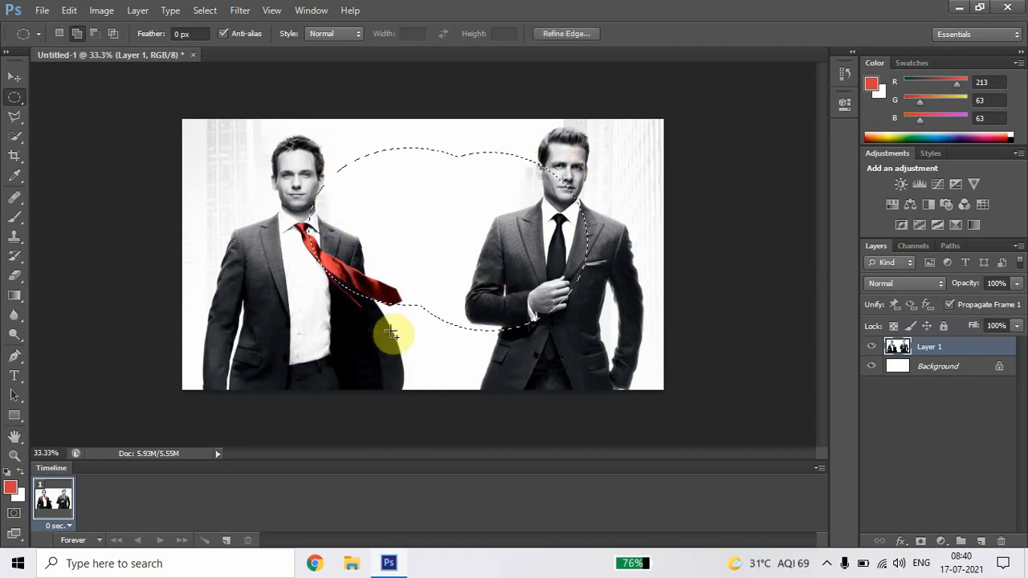
click(389, 331)
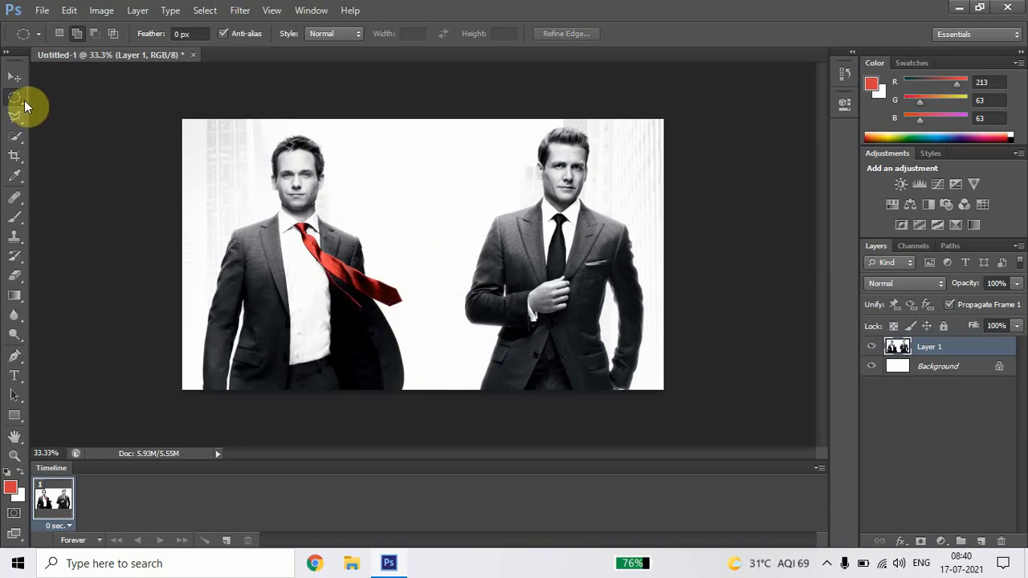
Step: Select a single pixel row at the men's chest height and stretch it over the full canvas height with Free Transform
click(18, 99)
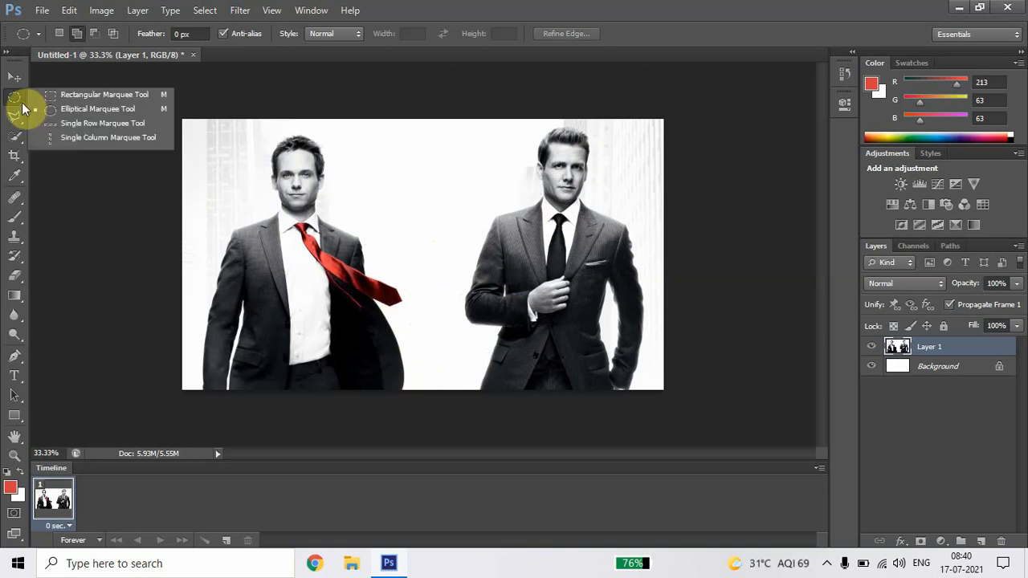
click(104, 125)
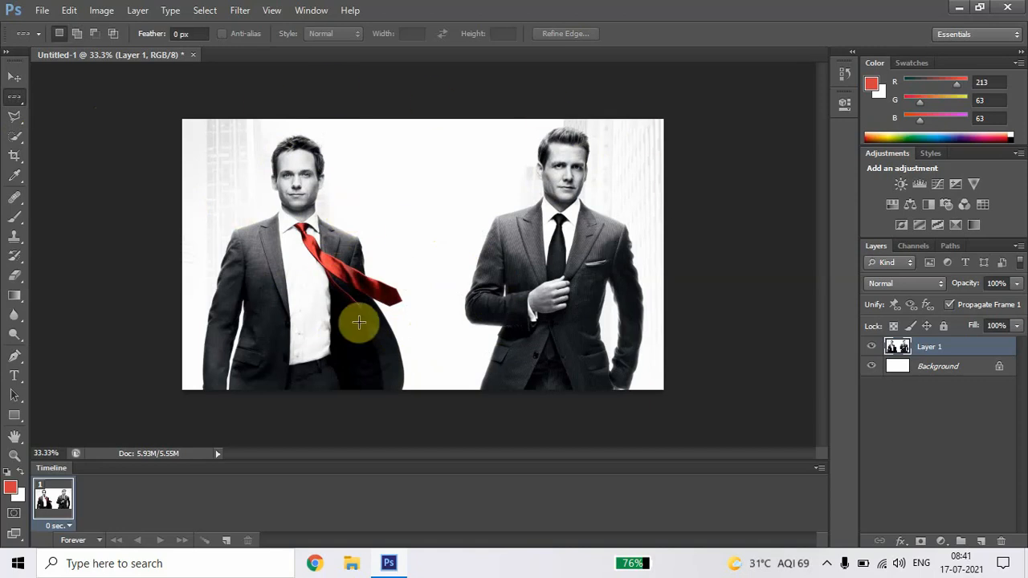
click(300, 257)
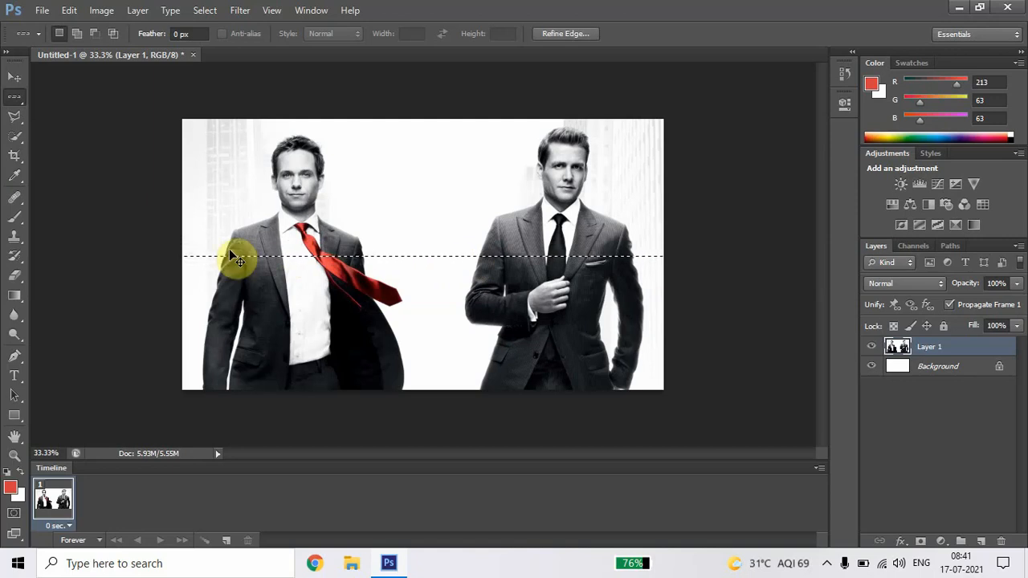
key(ctrl+t)
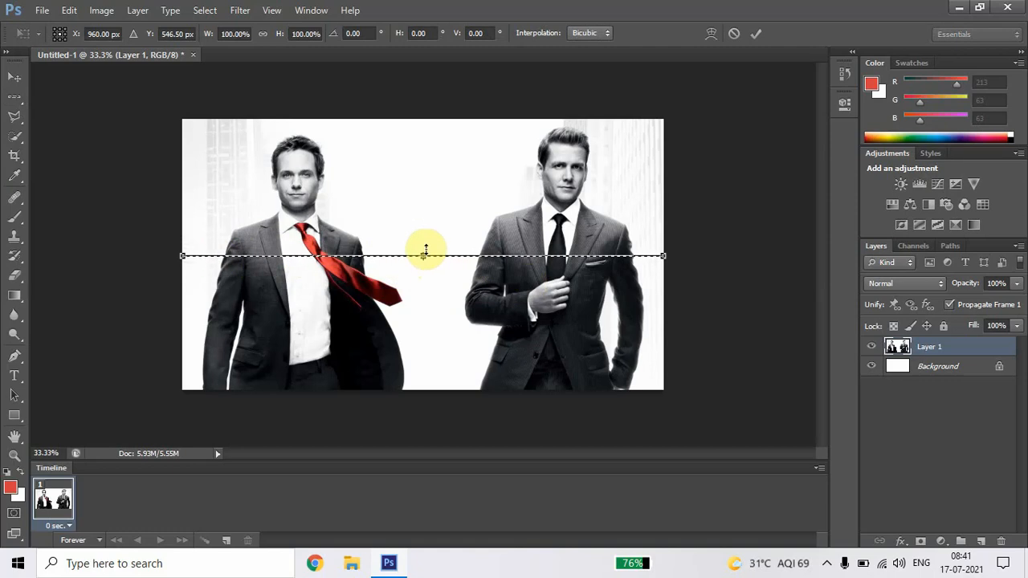
drag(425, 251, 429, 122)
drag(424, 257, 442, 390)
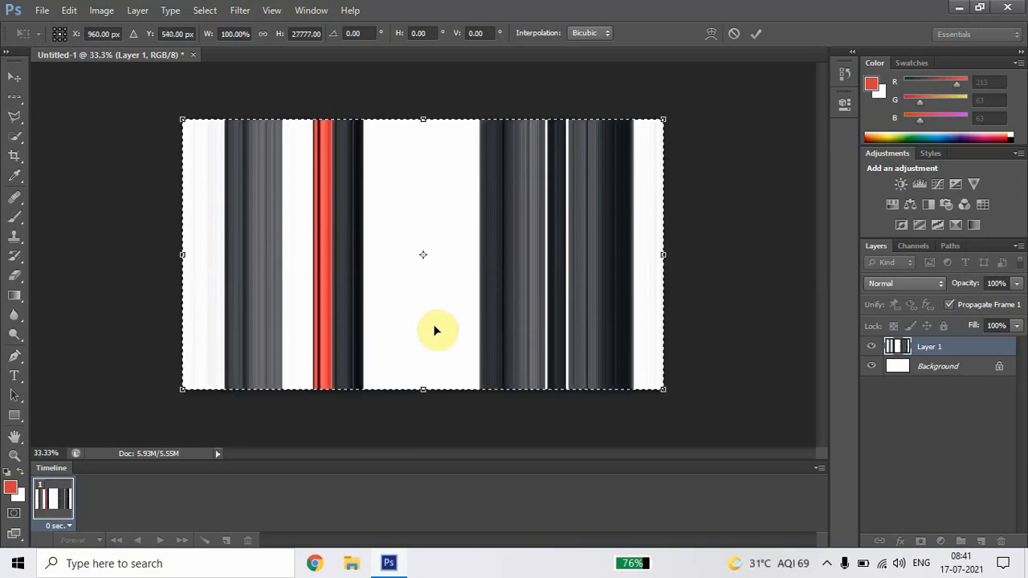
key(Return)
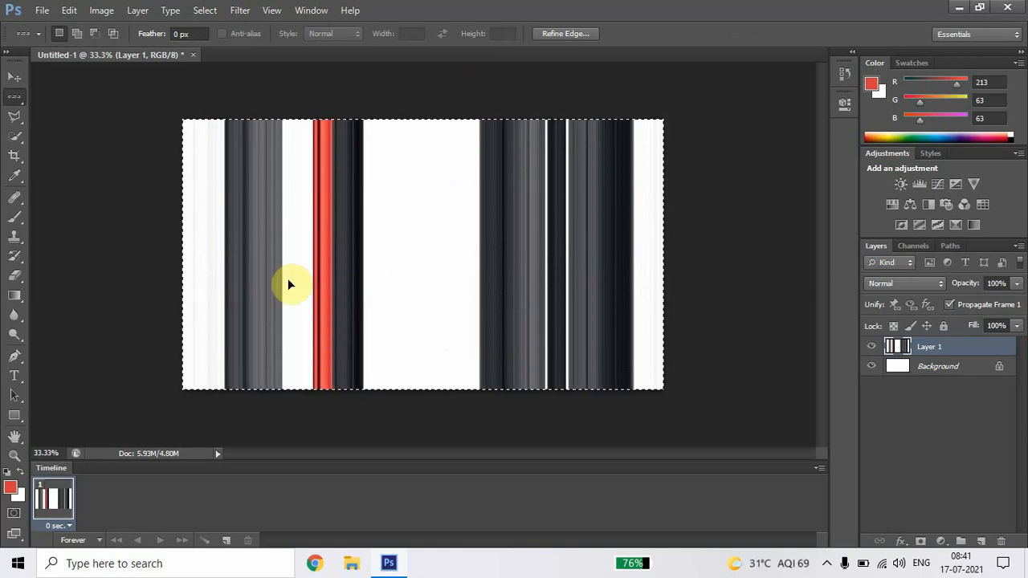
Step: Clear the selection around the stretched row and undo the stretch to restore the photo
click(393, 213)
key(ctrl+a)
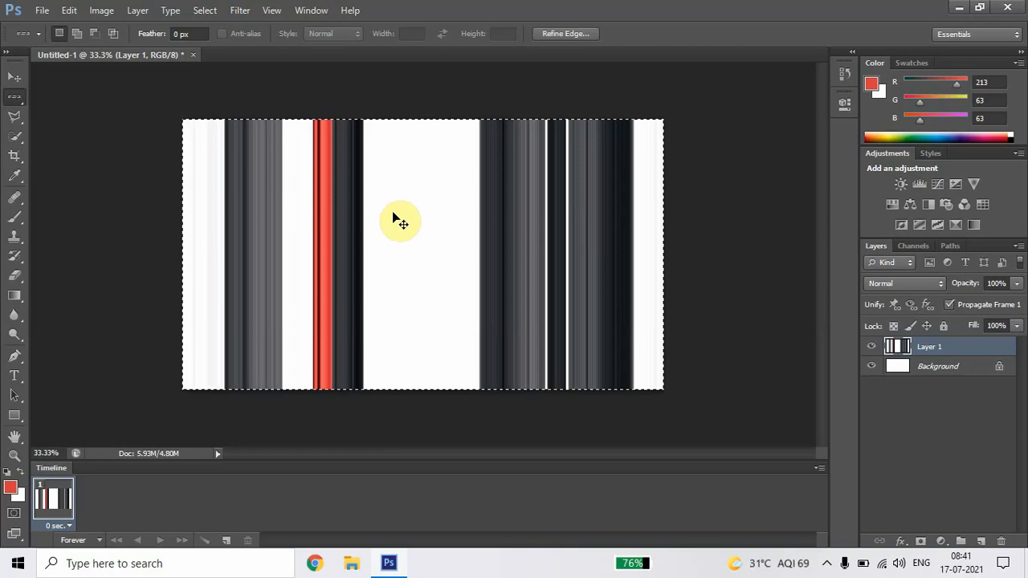
key(ctrl+d)
key(ctrl+a)
key(ctrl+d)
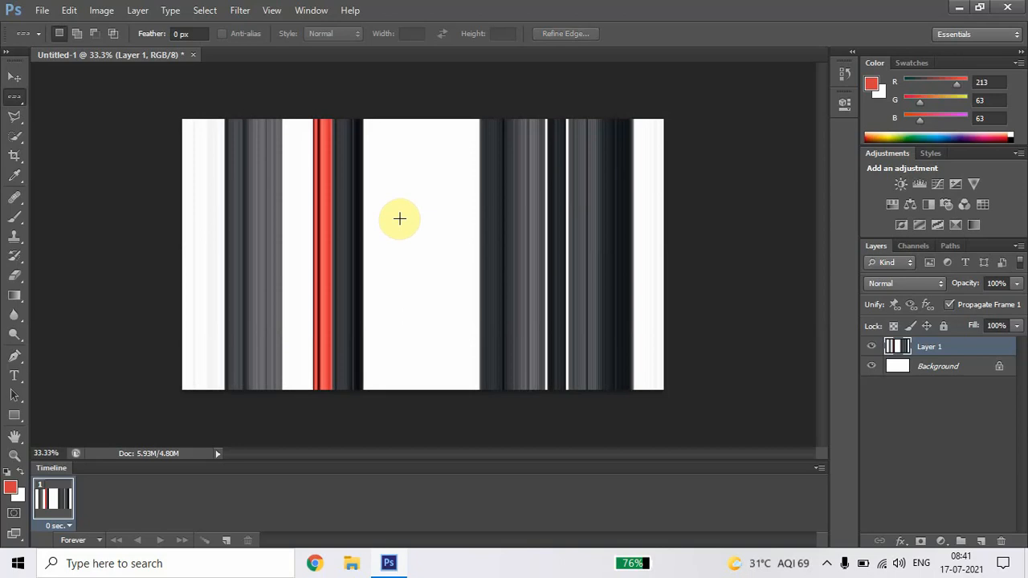
key(ctrl+alt+z)
key(ctrl+alt+z)
key(ctrl+alt+z)
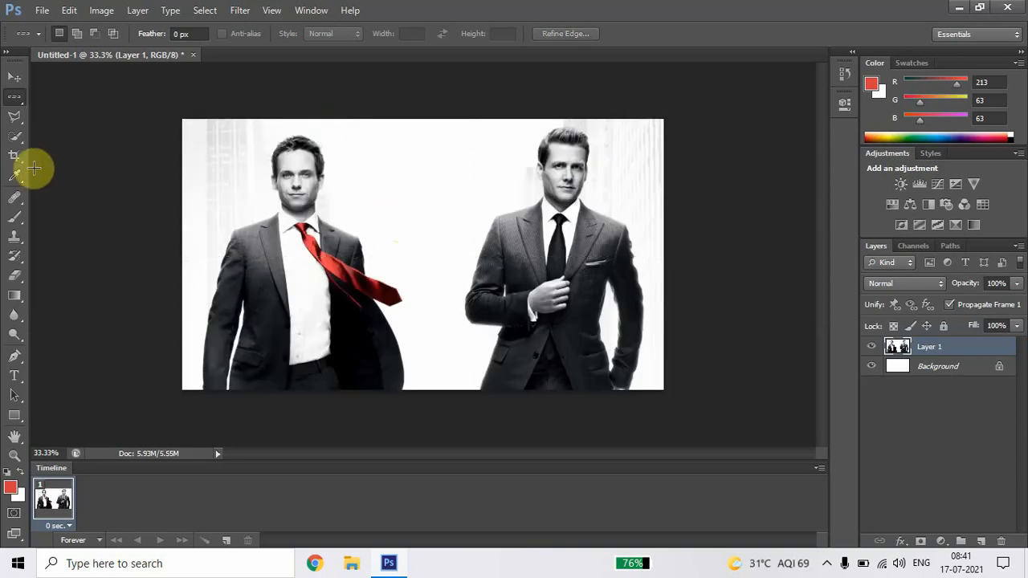
Step: Select a single pixel column through the red tie, stretch it across the full canvas width with Free Transform, and deselect
right_click(20, 104)
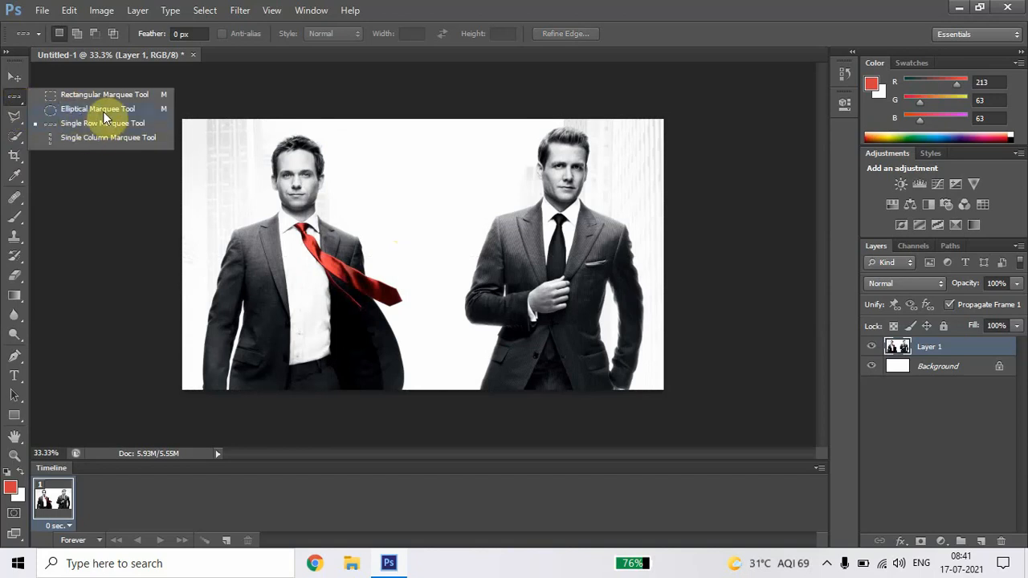
click(117, 138)
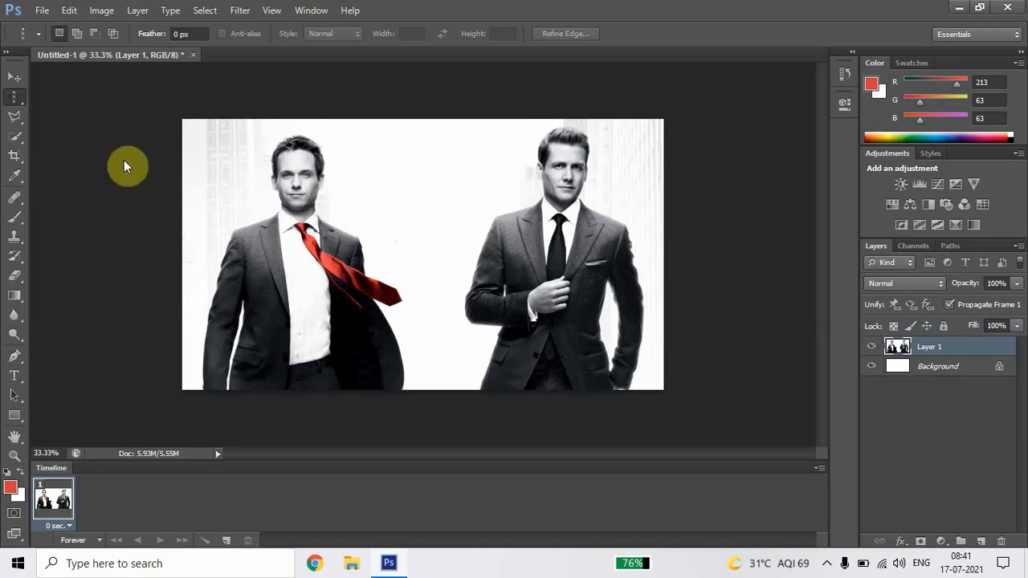
click(337, 271)
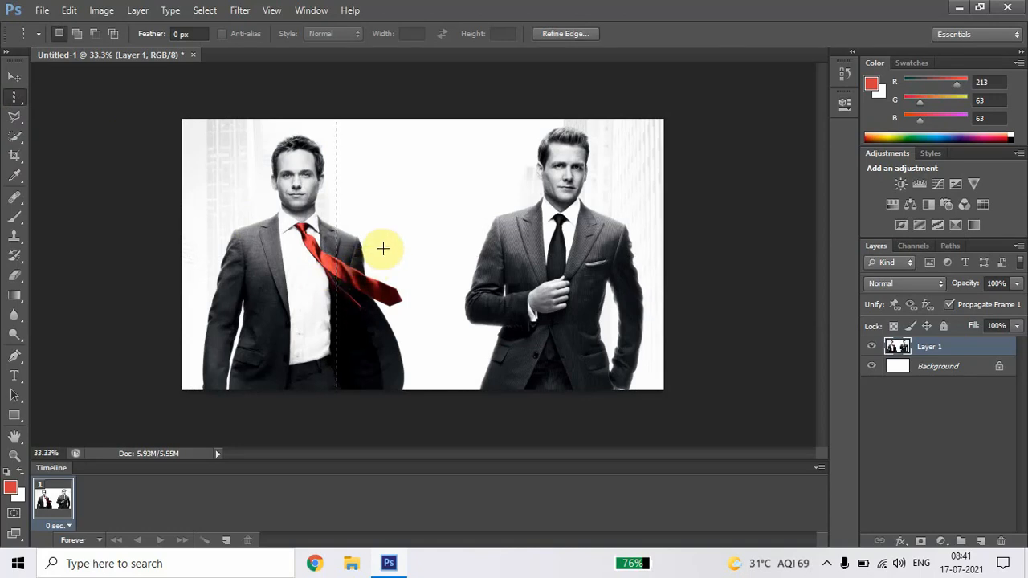
key(ctrl+t)
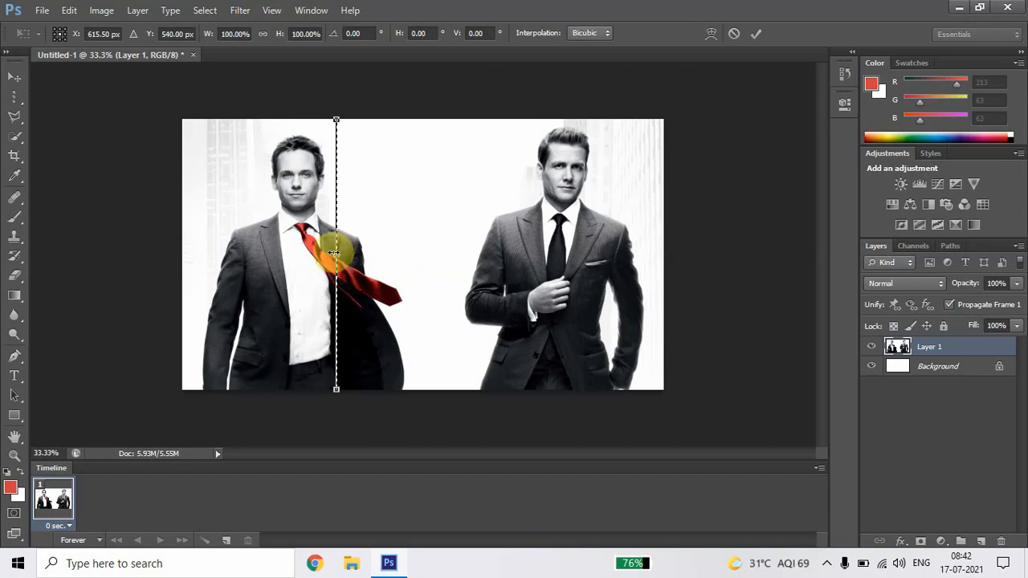
drag(336, 253, 666, 265)
drag(338, 257, 178, 254)
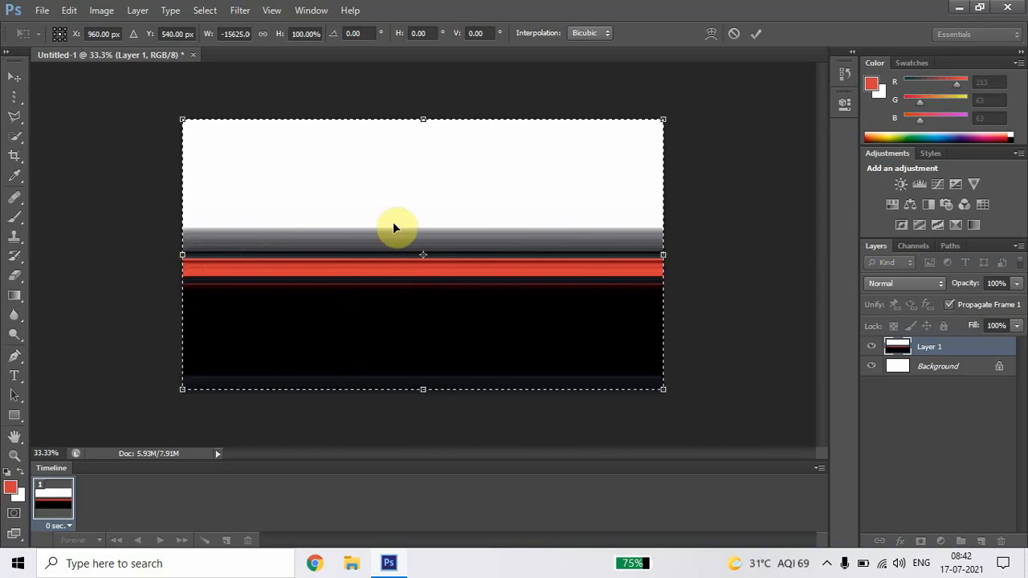
key(Return)
key(m)
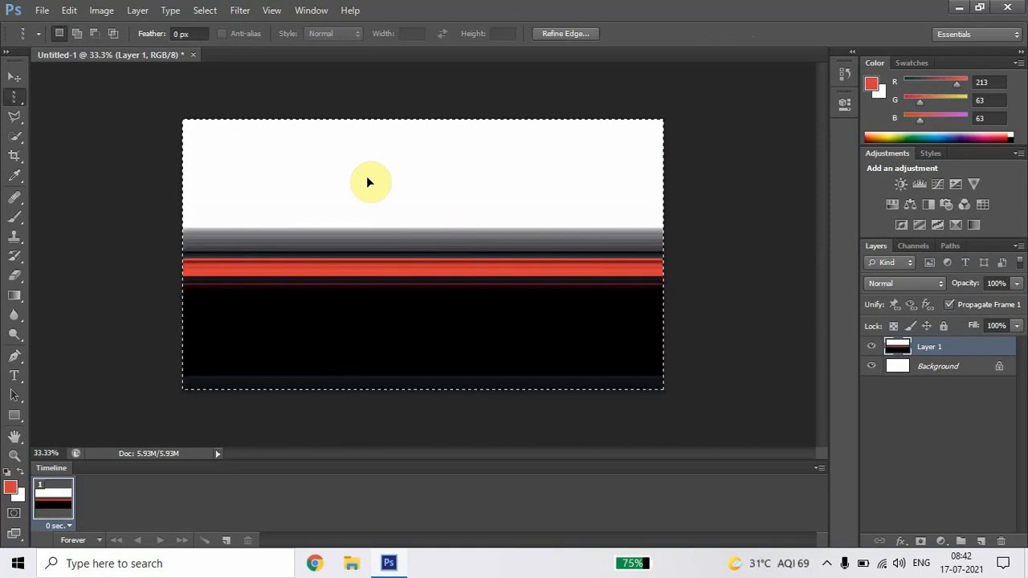
key(ctrl+d)
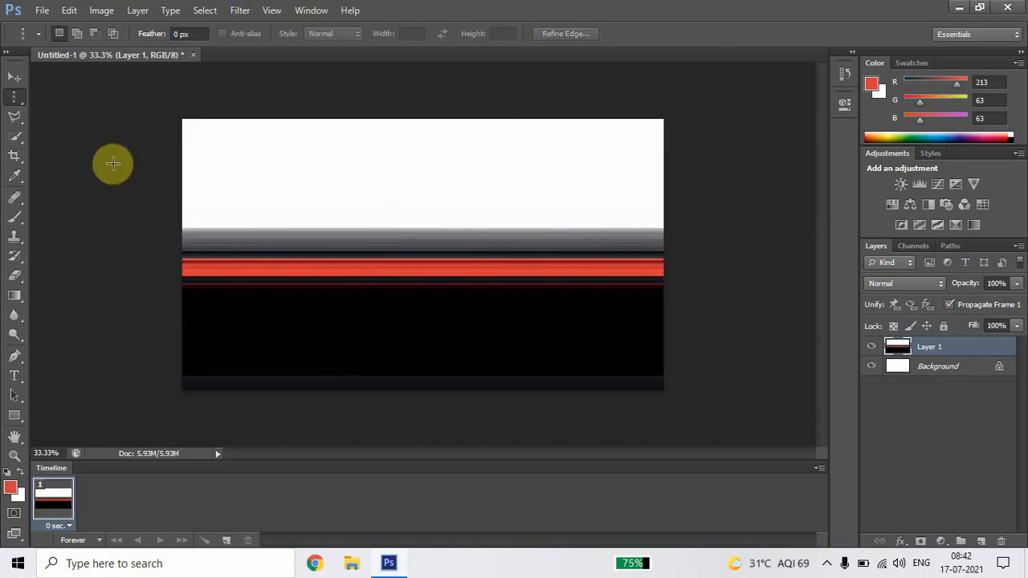
click(23, 102)
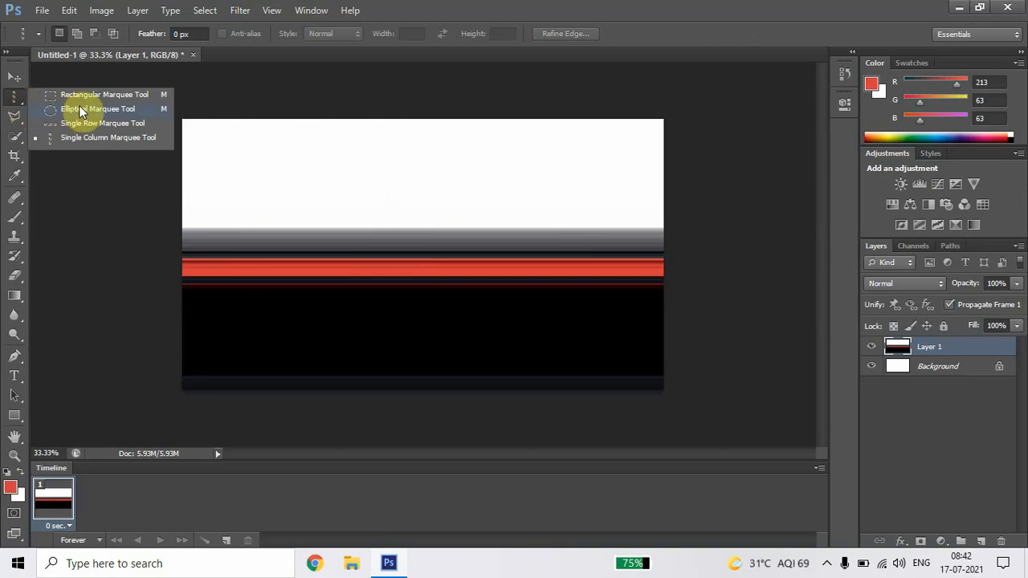
click(318, 133)
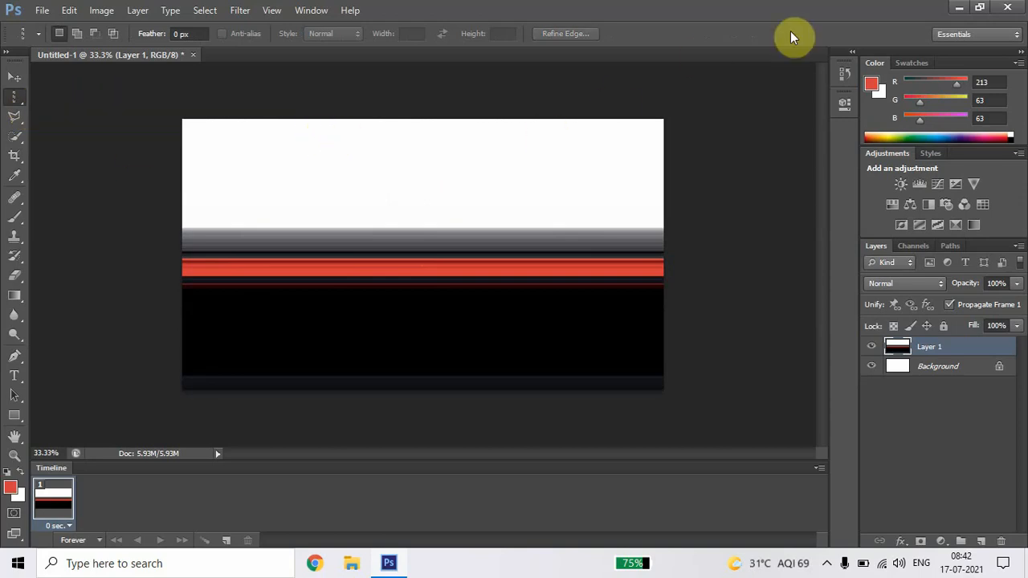